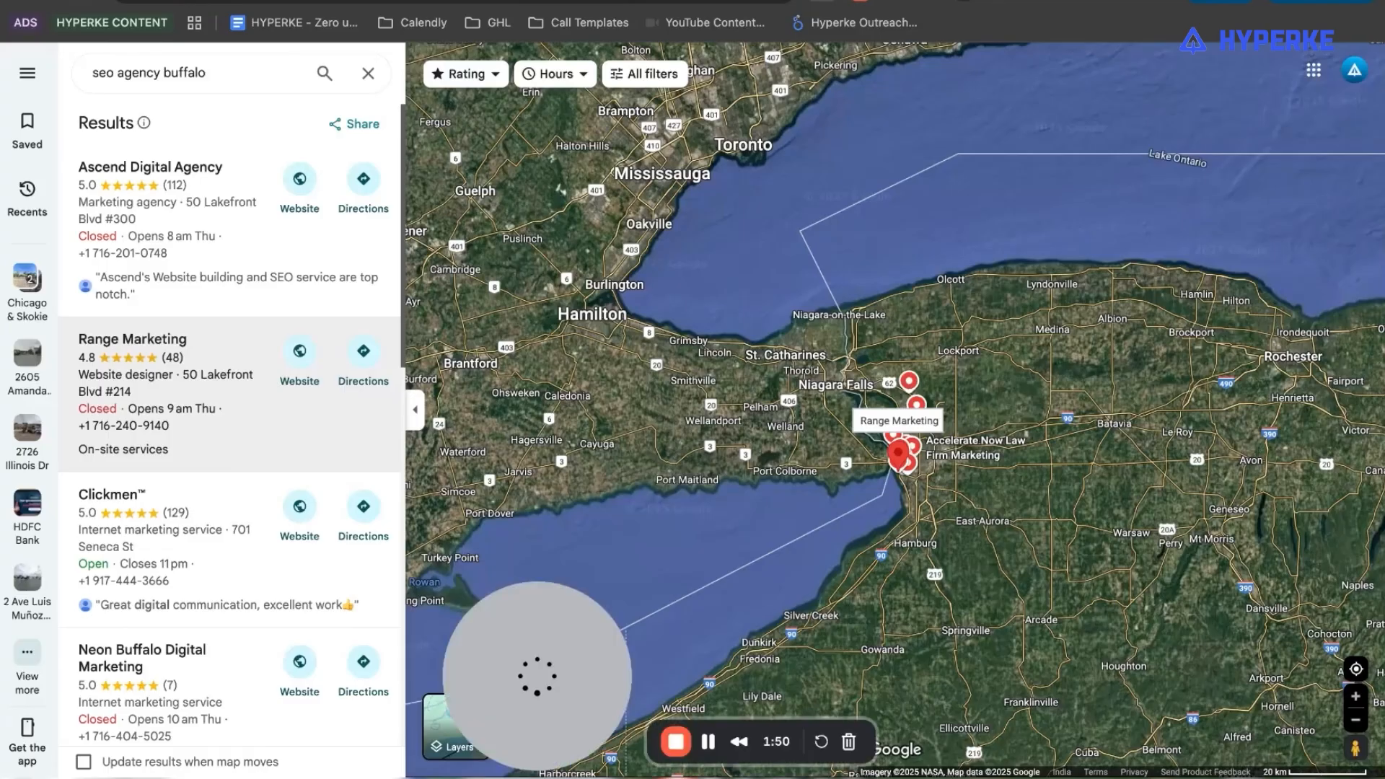
Switch to the Outscraper pricing page and examine the Google Maps Scraper pricing tiers and billing terms
left_click(593, 1)
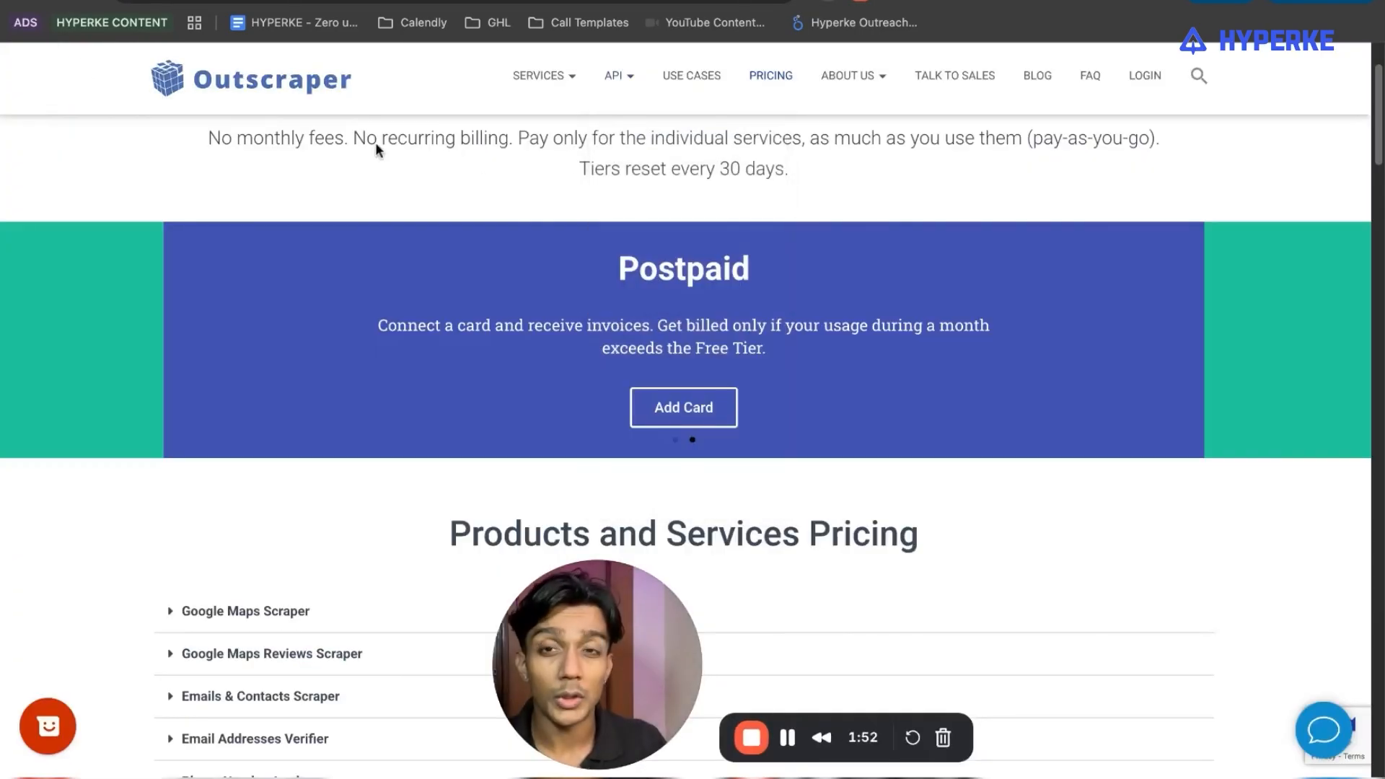
scroll(646, 346, "down", 5)
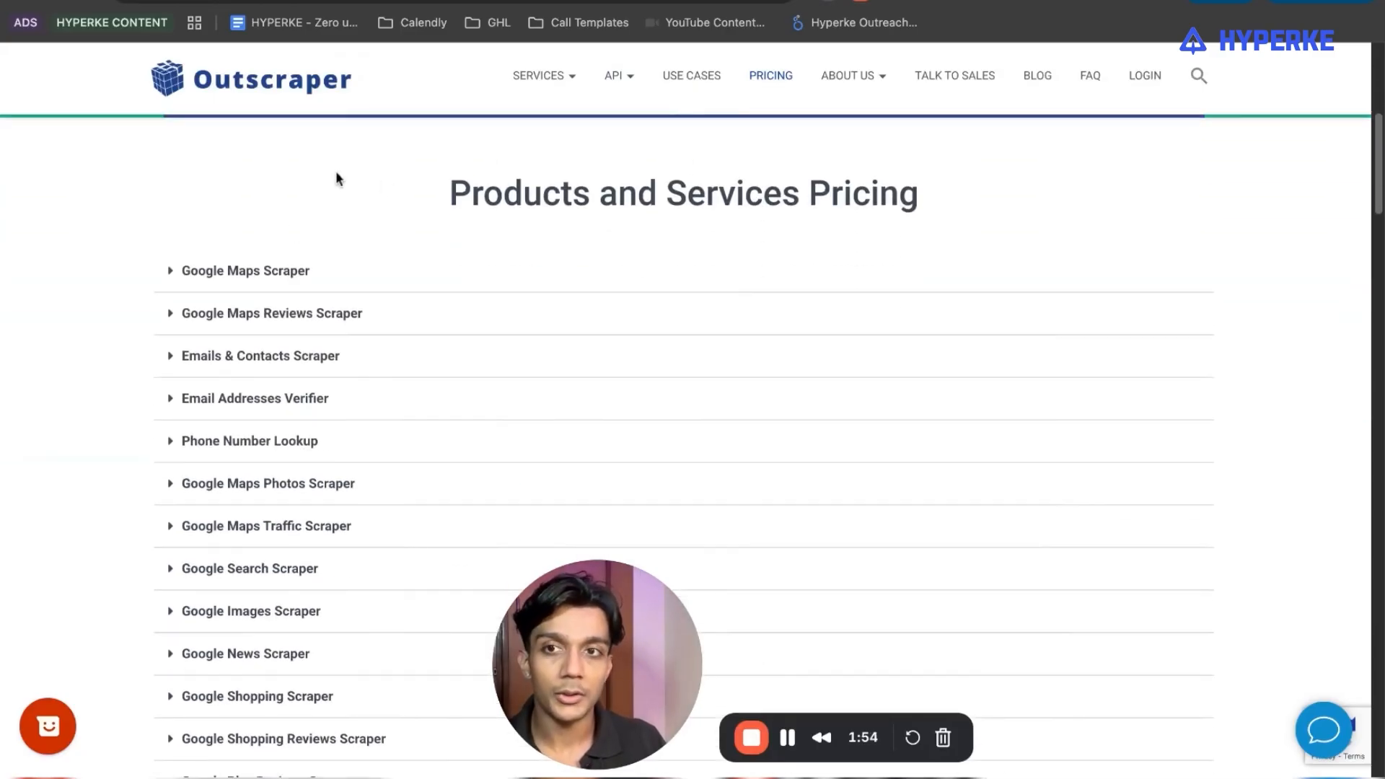
left_click(290, 266)
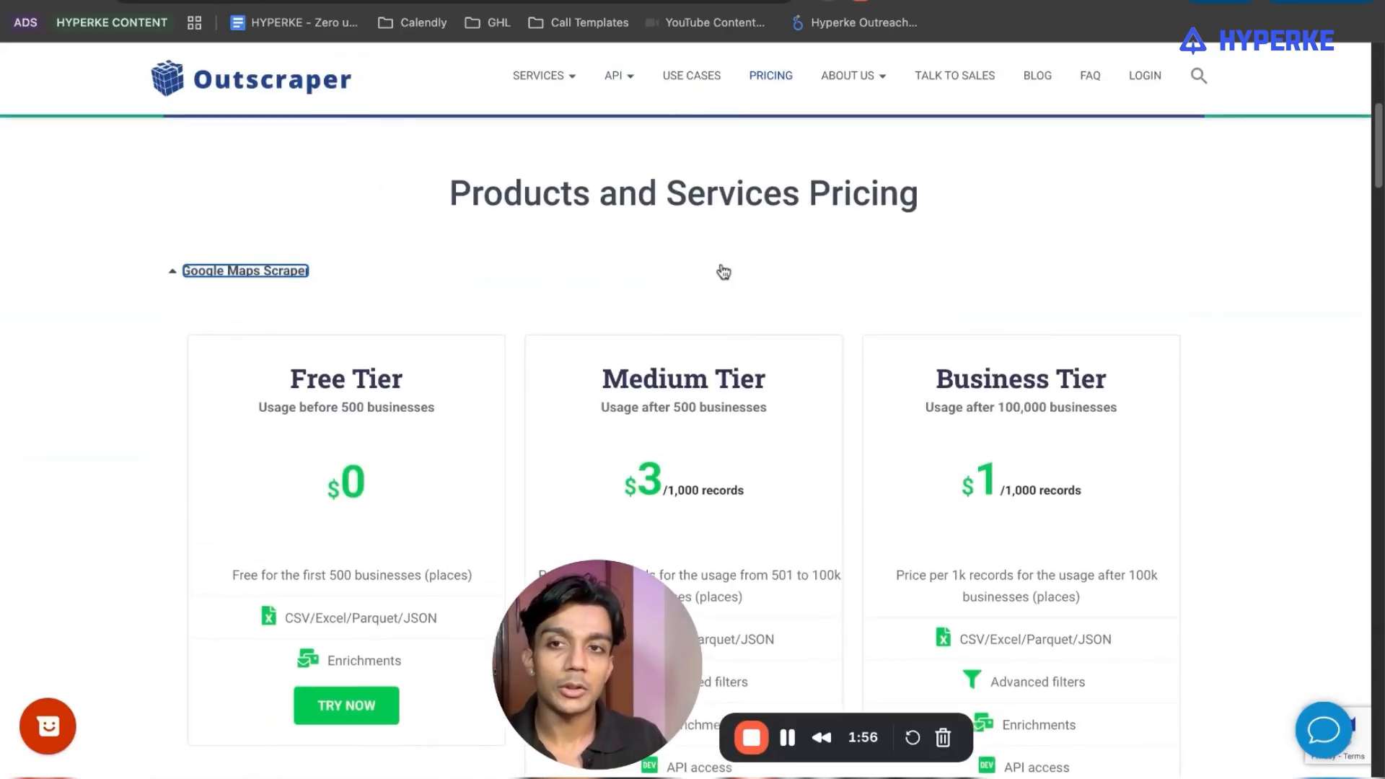
scroll(723, 272, "up", 3)
scroll(721, 272, "down", 3)
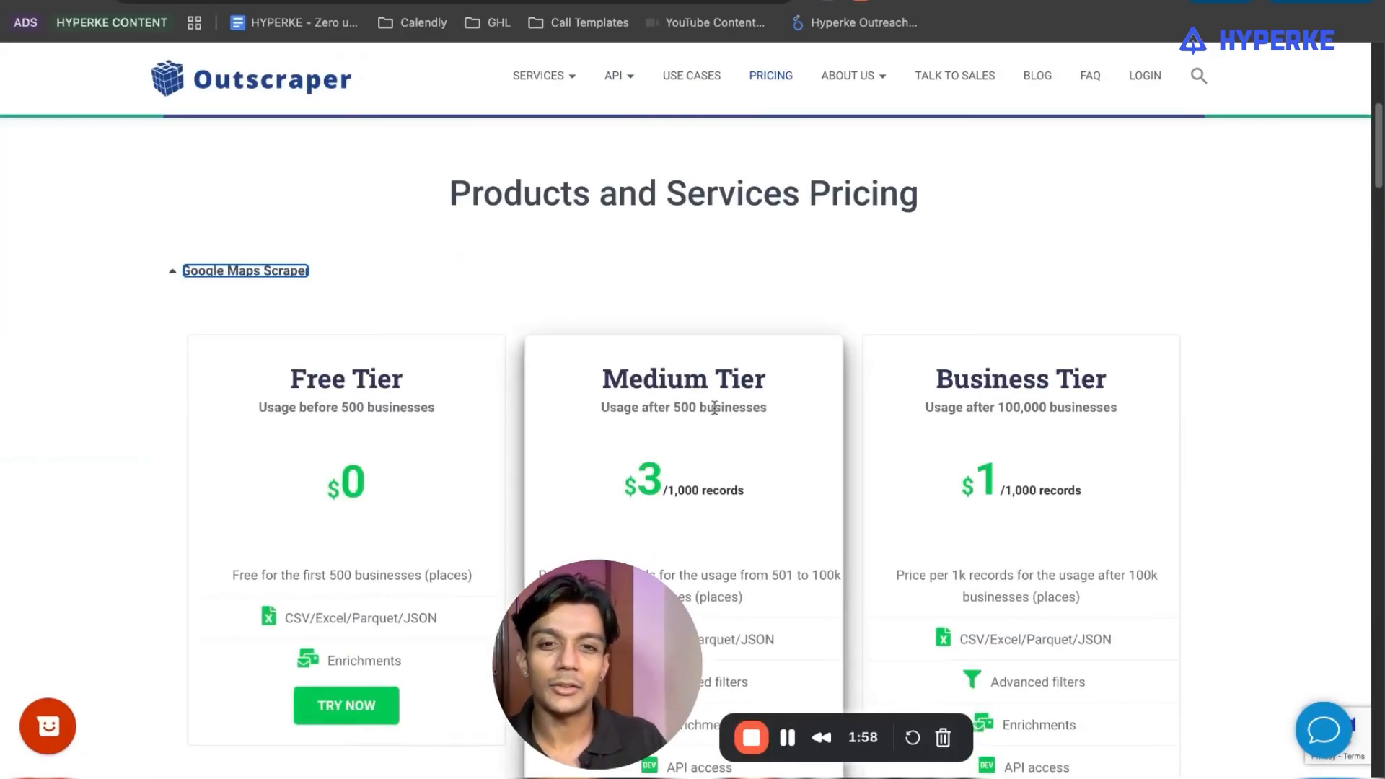
scroll(645, 413, "up", 6)
scroll(408, 458, "down", 2)
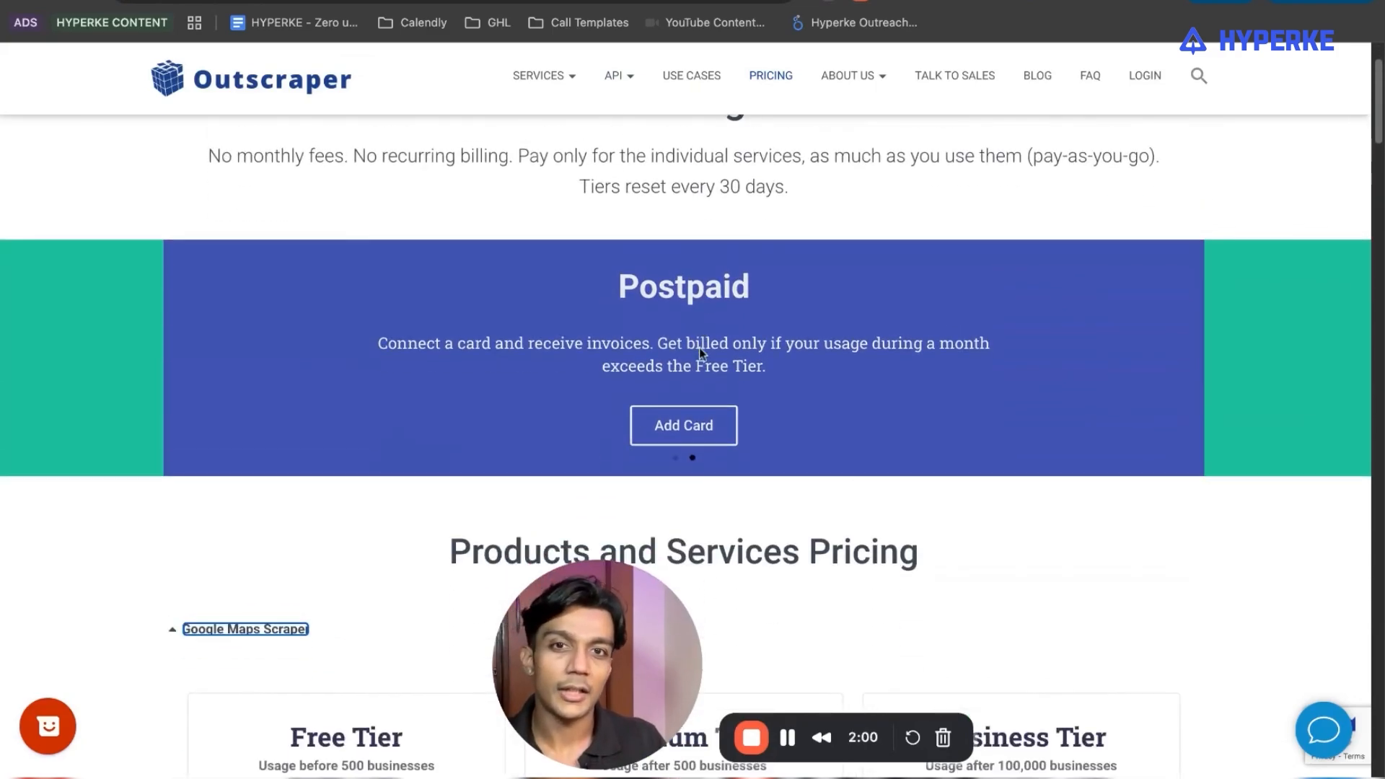
key("ctrl+t")
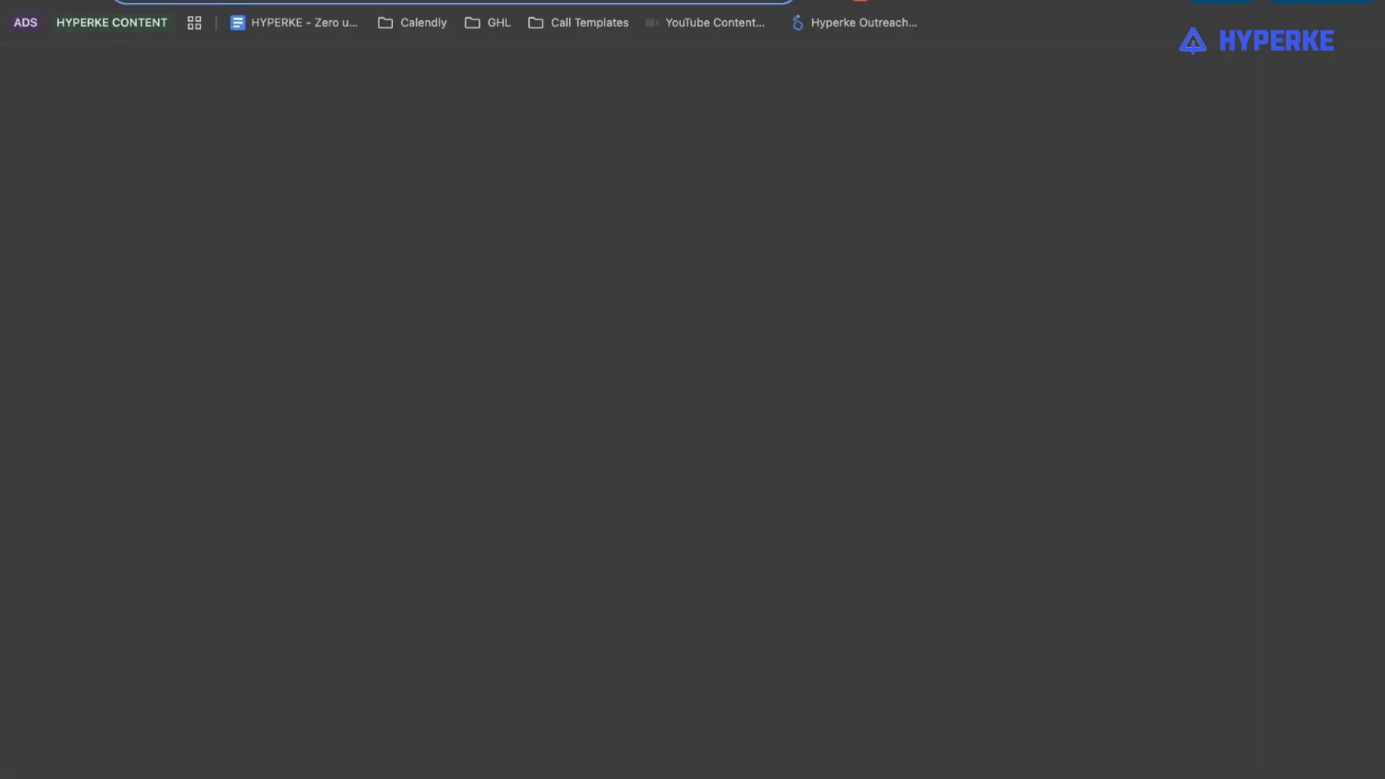
key("Return")
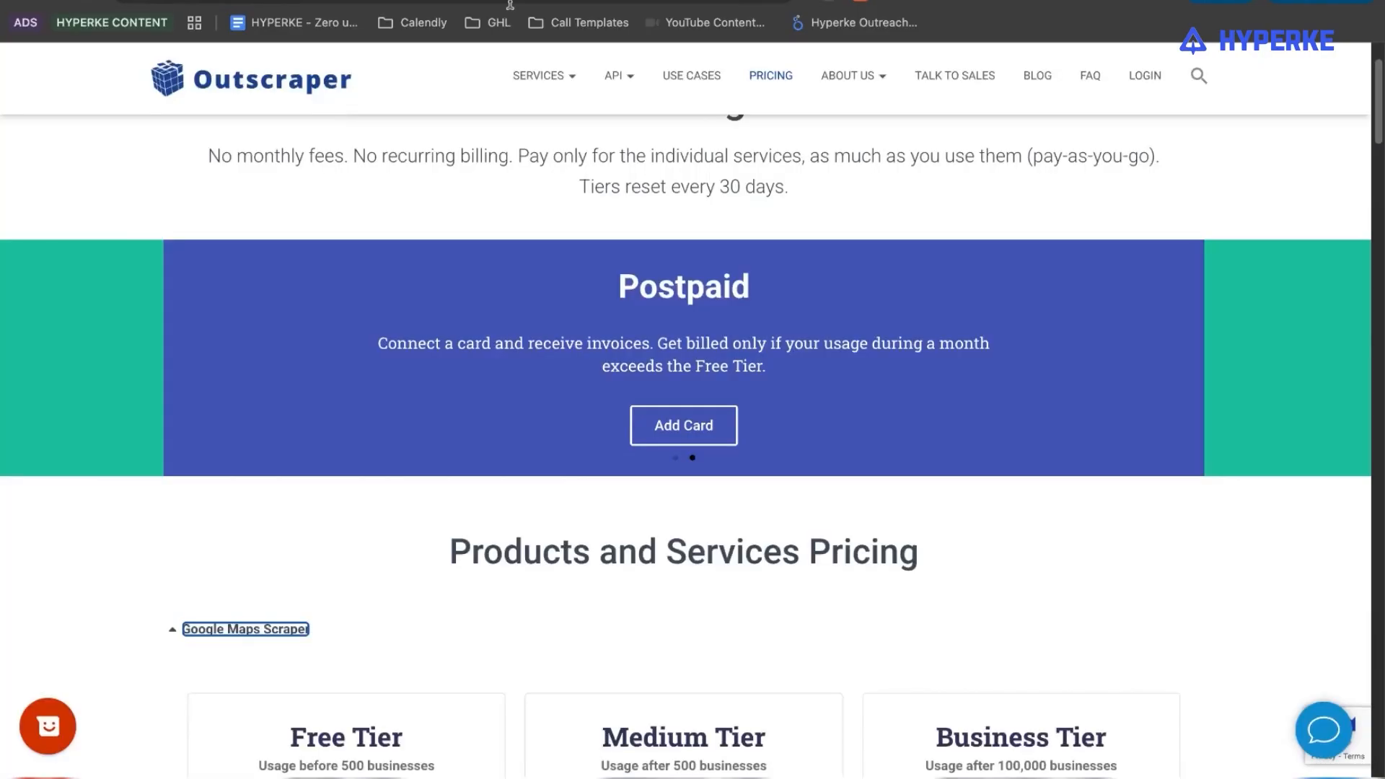
scroll(657, 323, "down", 3)
scroll(657, 322, "down", 5)
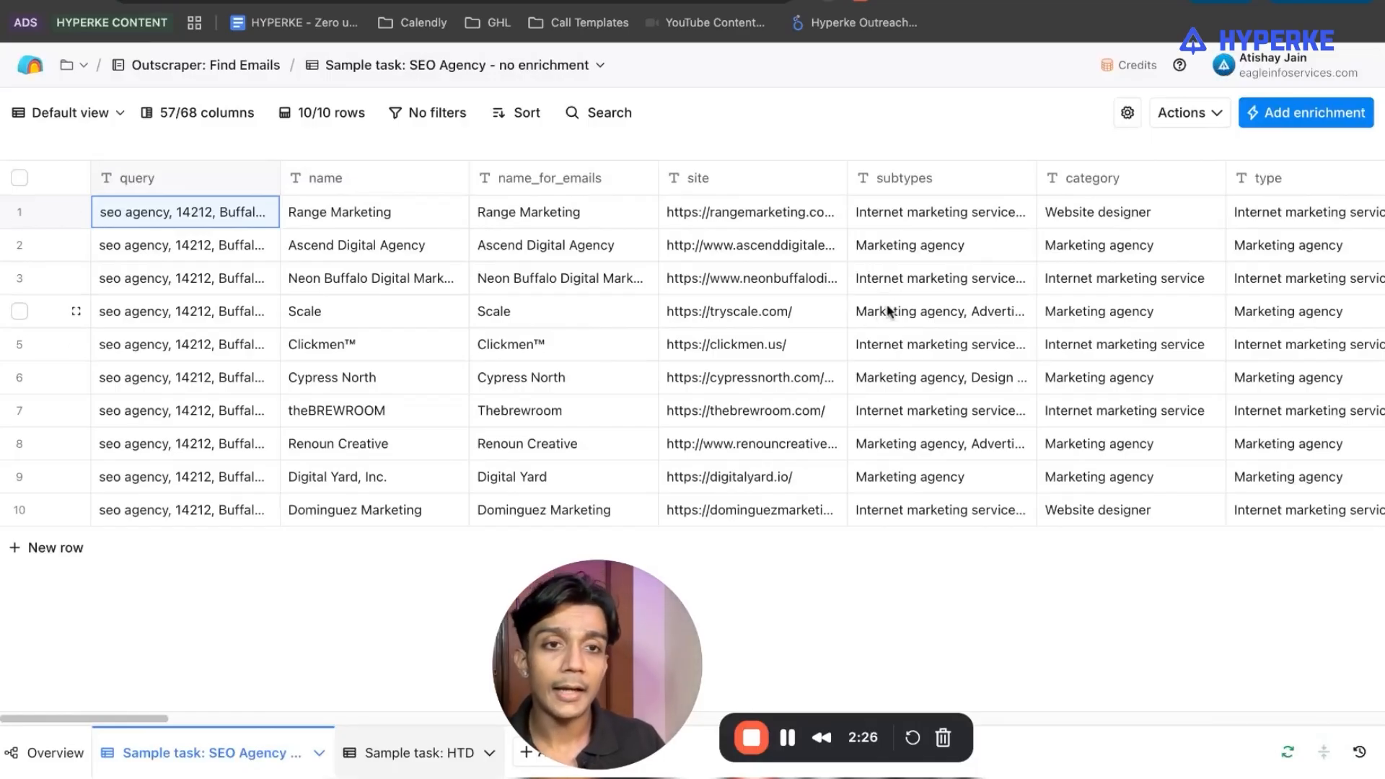
Review the location columns of the SEO agency table in Clay, and switch to Outscraper to open the account's tasks
scroll(889, 311, "right", 15)
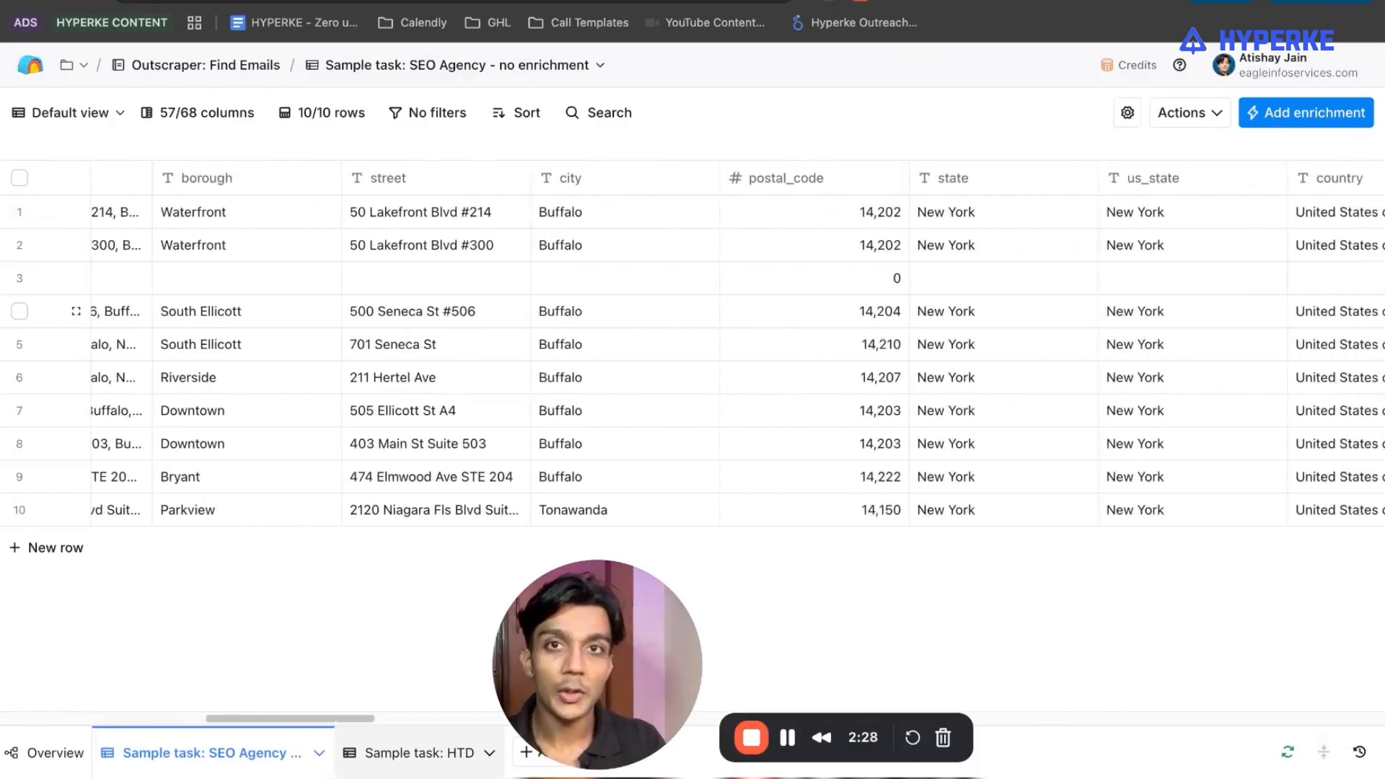
scroll(734, 311, "right", 5)
key("ctrl+Tab")
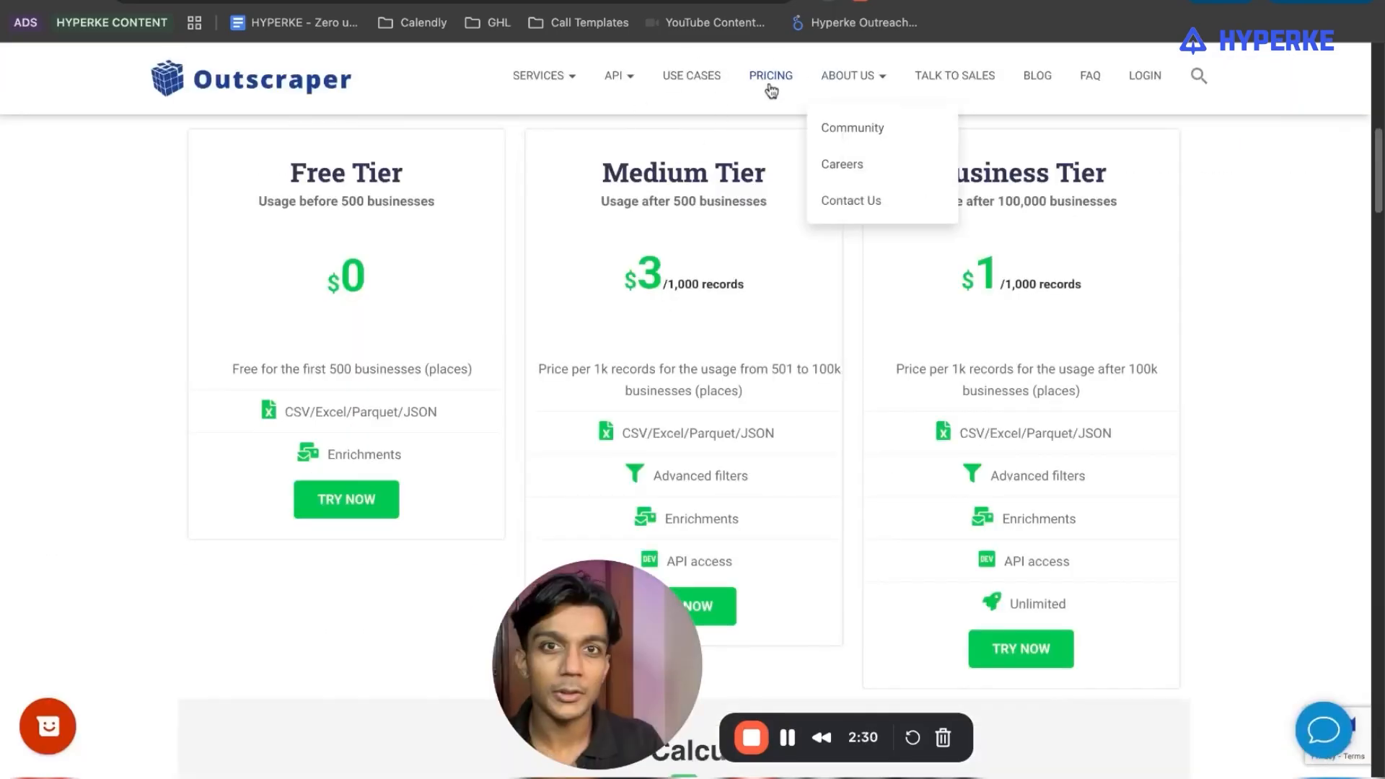
scroll(681, 210, "up", 5)
scroll(877, 127, "up", 5)
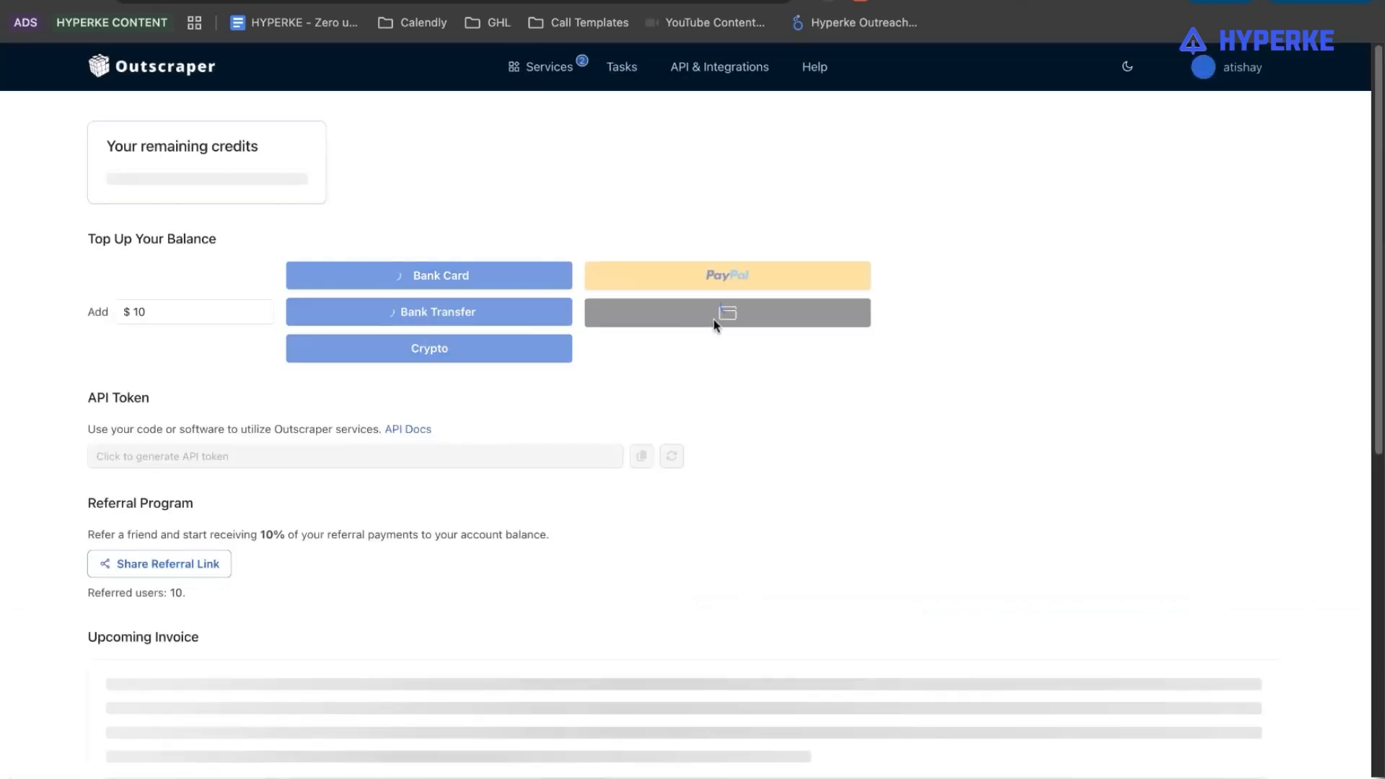
left_click(618, 72)
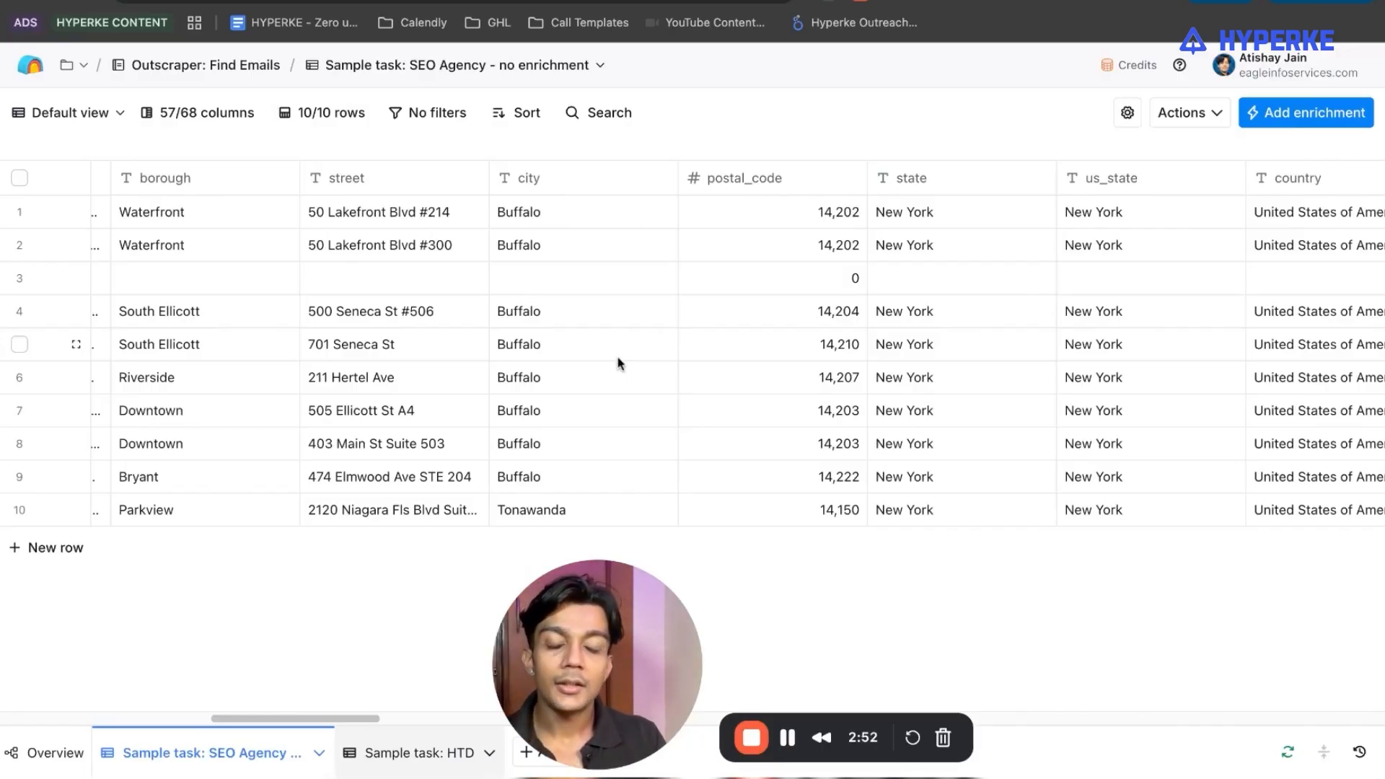
Switch back to the SEO agency table in Clay and review its query, name and site columns
scroll(621, 599, "left", 10)
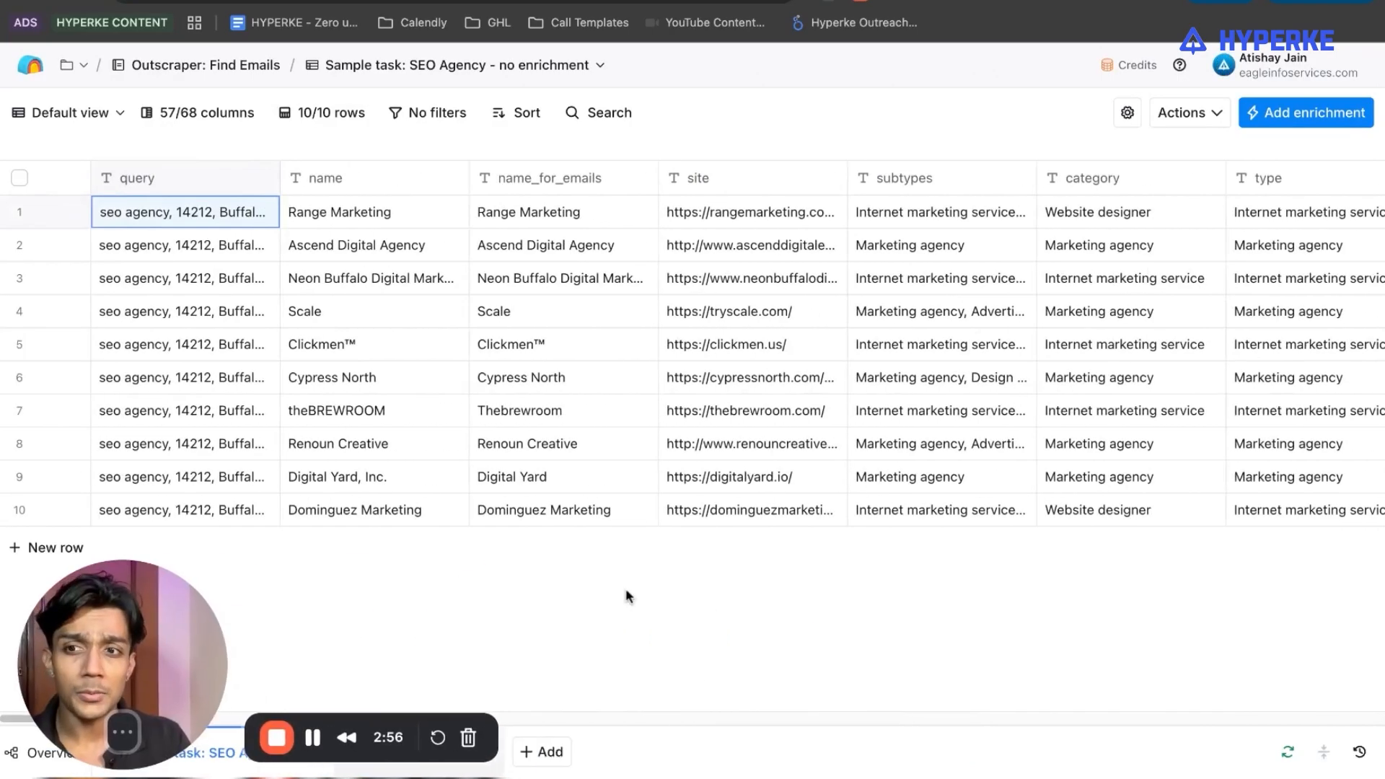
scroll(848, 364, "right", 1)
scroll(847, 365, "left", 1)
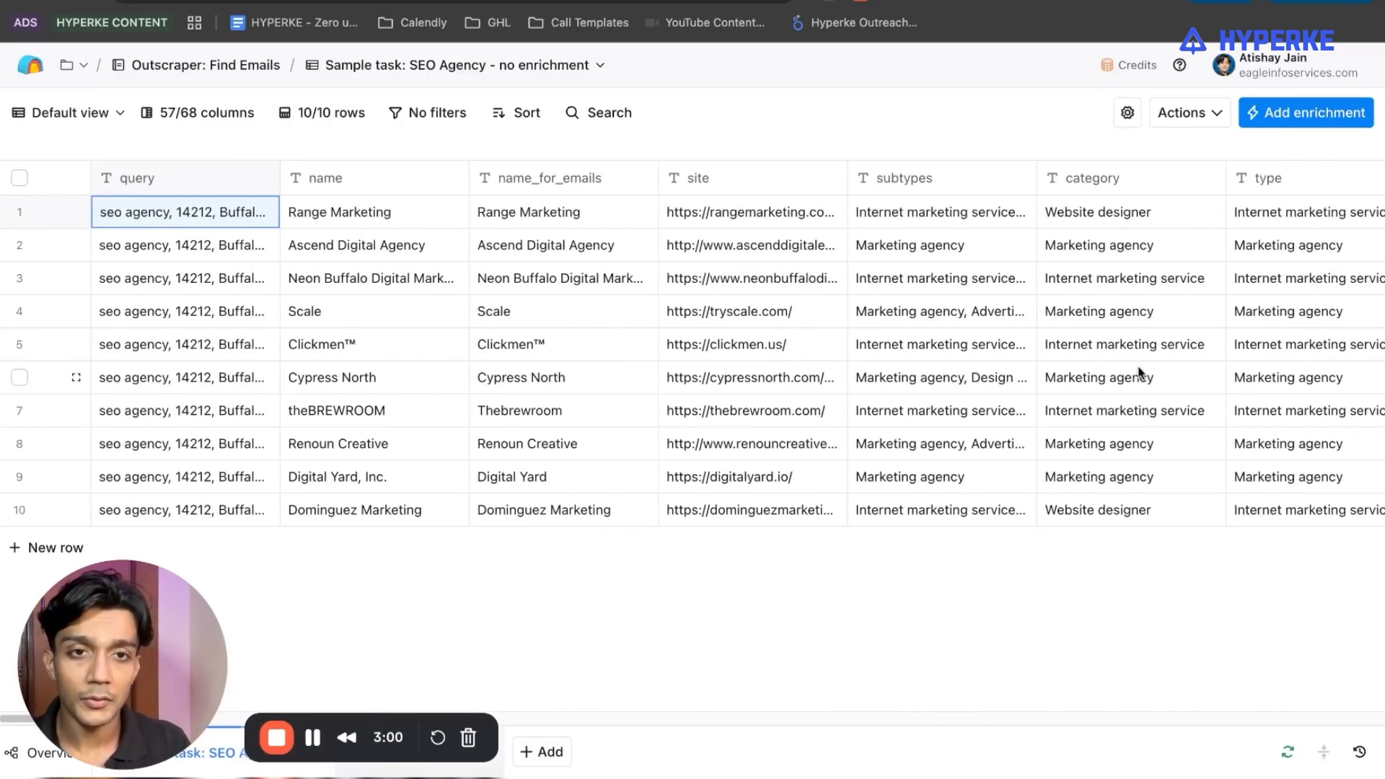
left_click(925, 177)
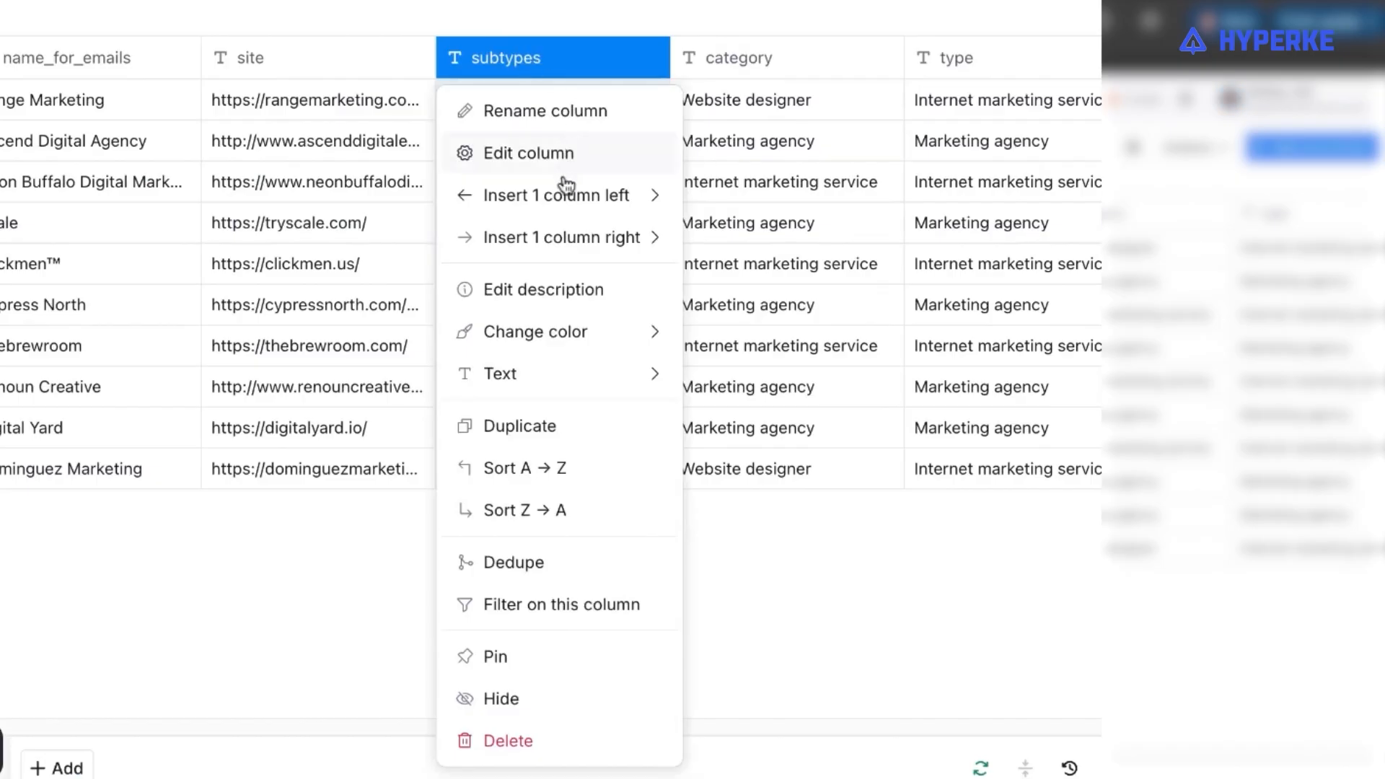
mouse_move(940, 286)
mouse_move(642, 207)
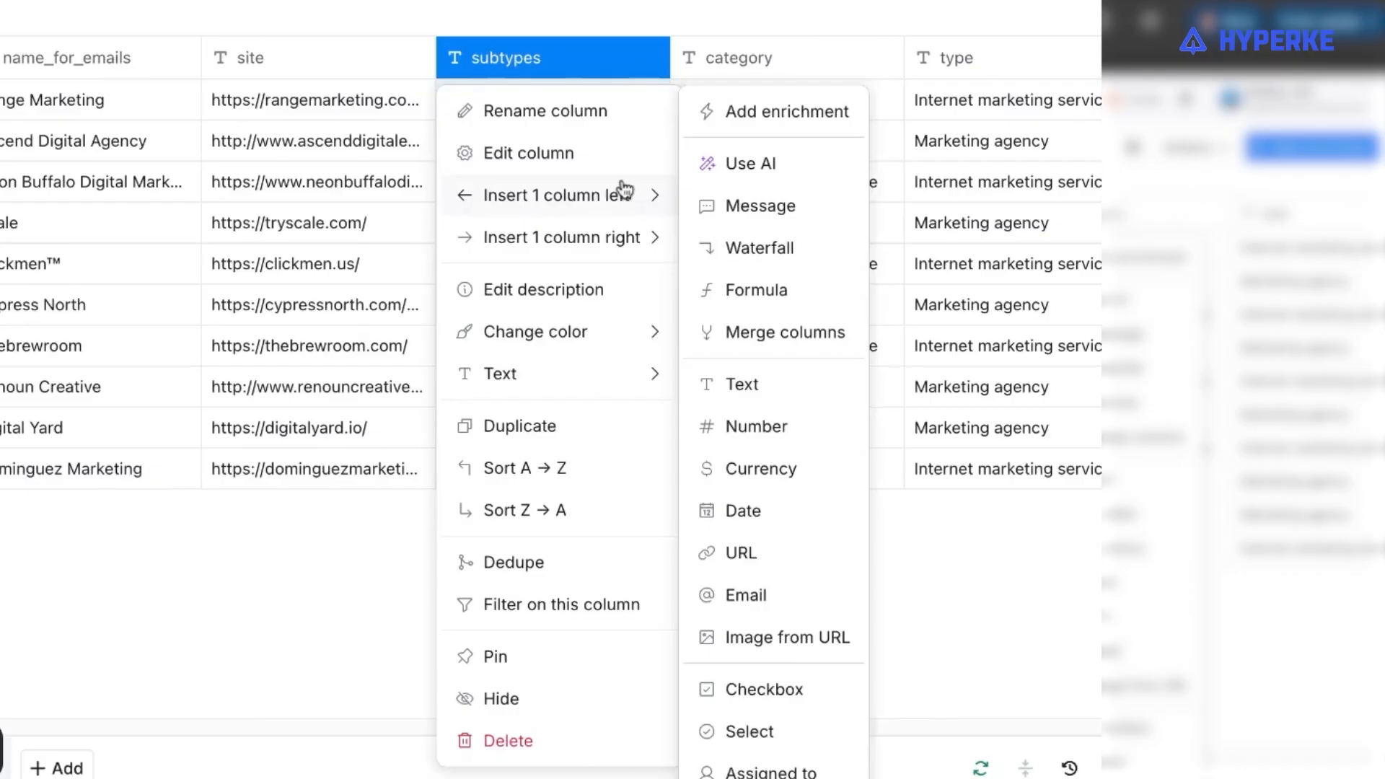
left_click(292, 100)
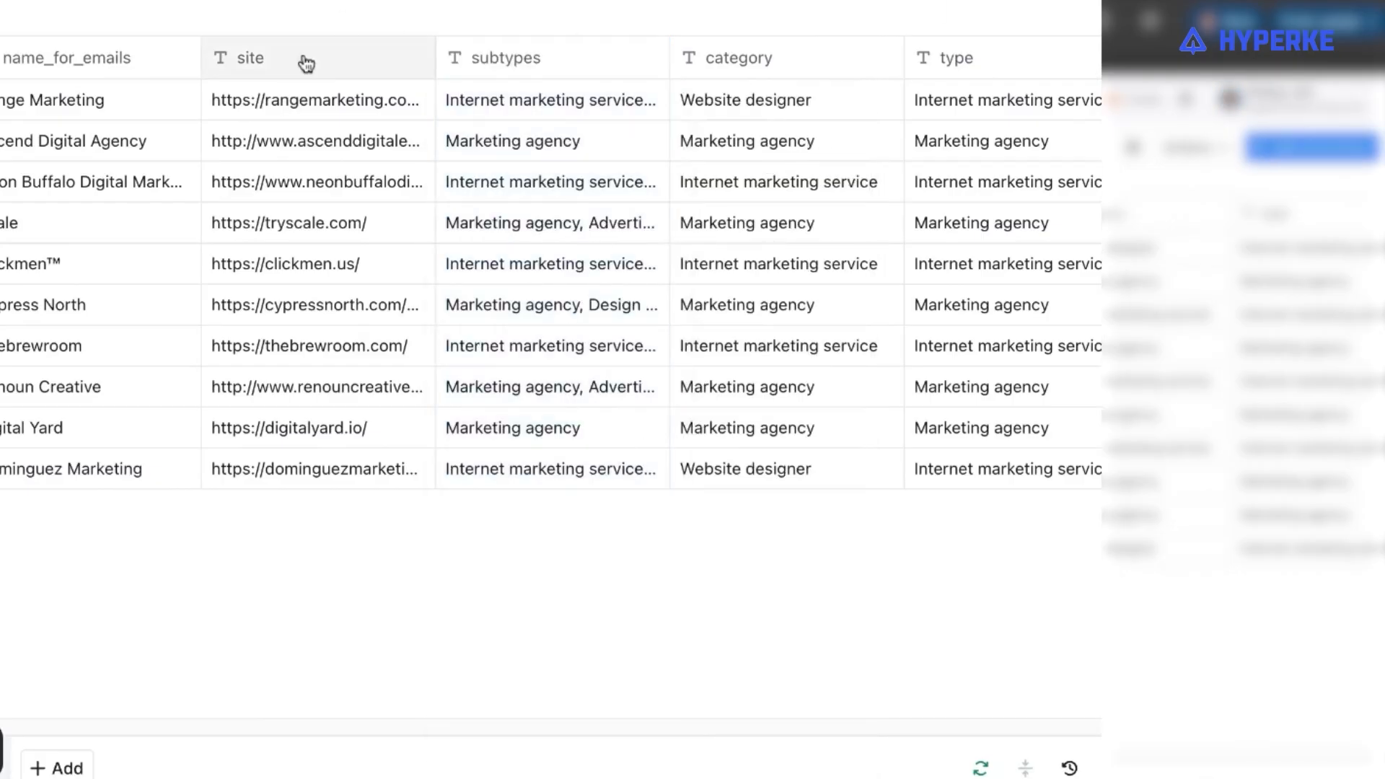
left_click(307, 63)
mouse_move(358, 247)
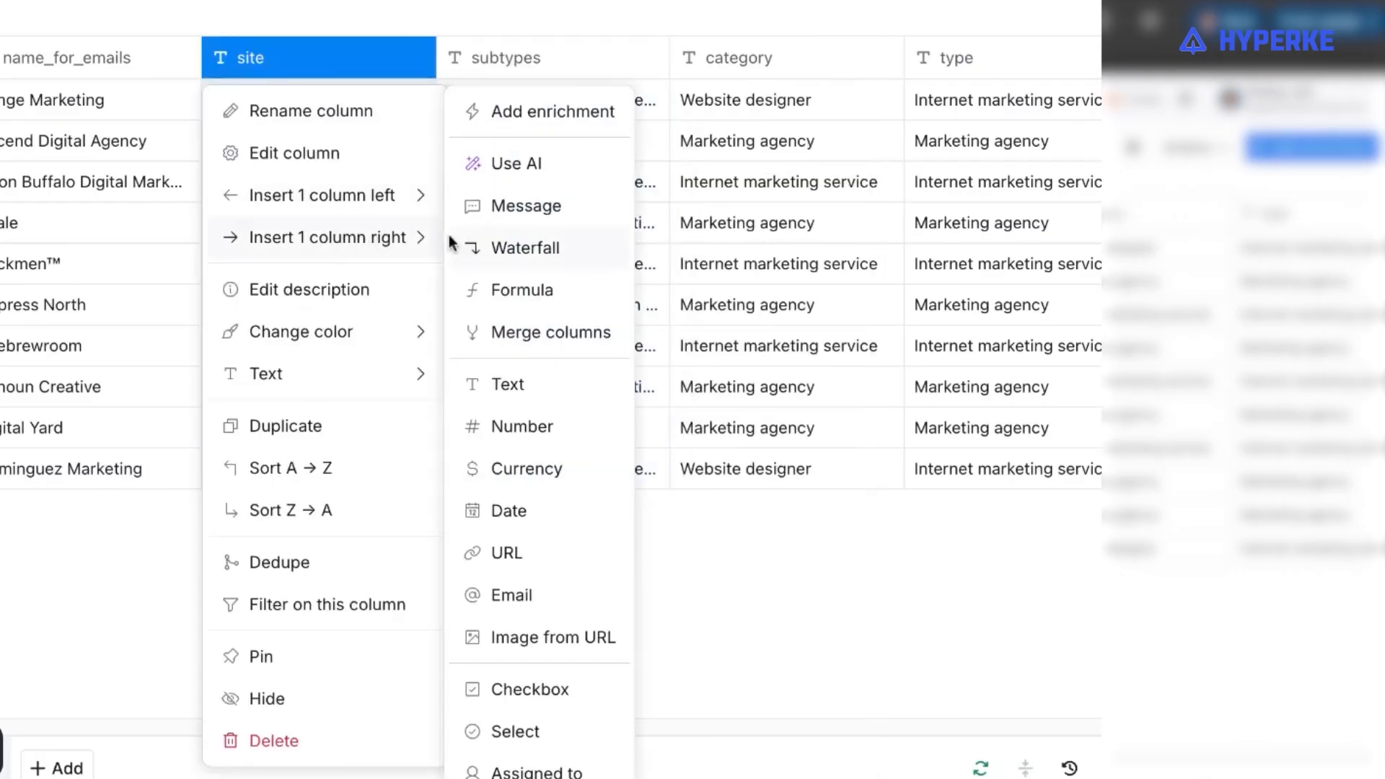
left_click(564, 167)
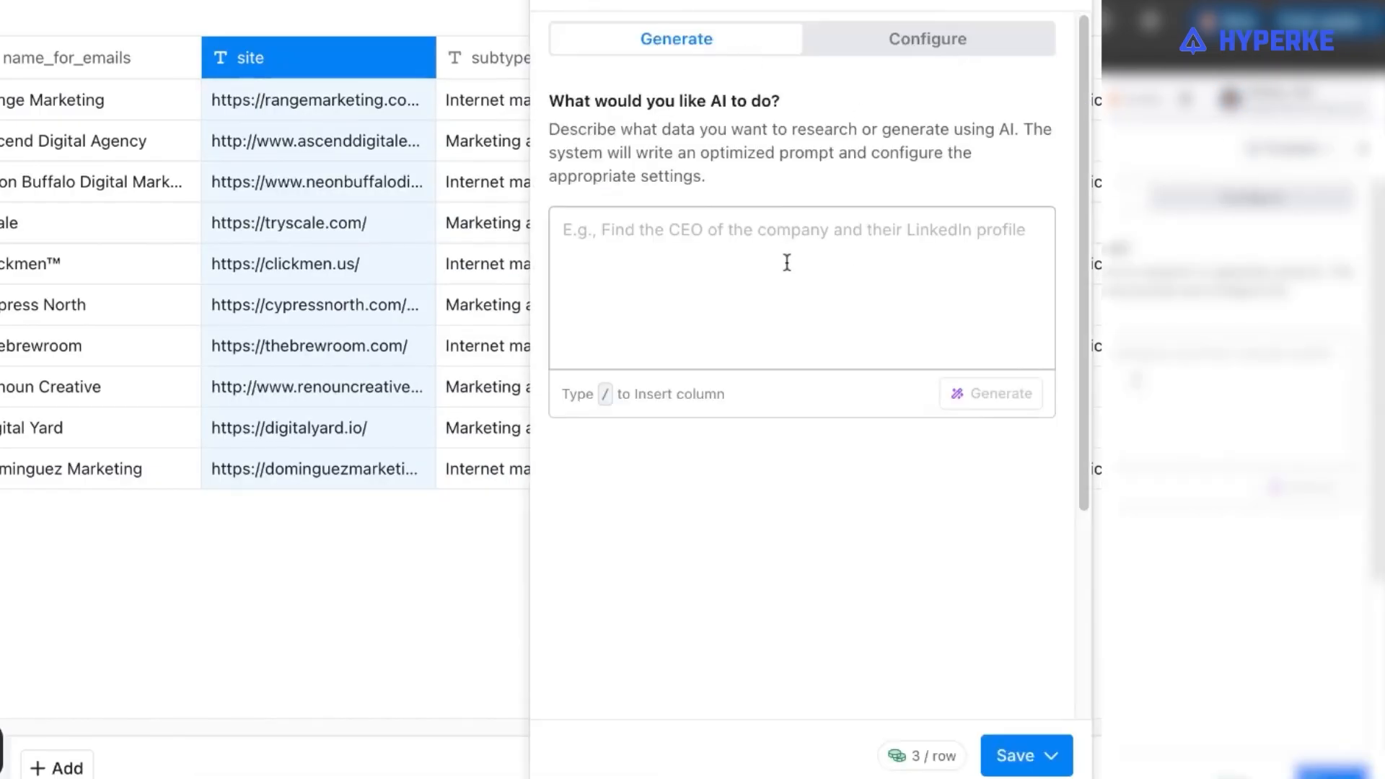
left_click(828, 262)
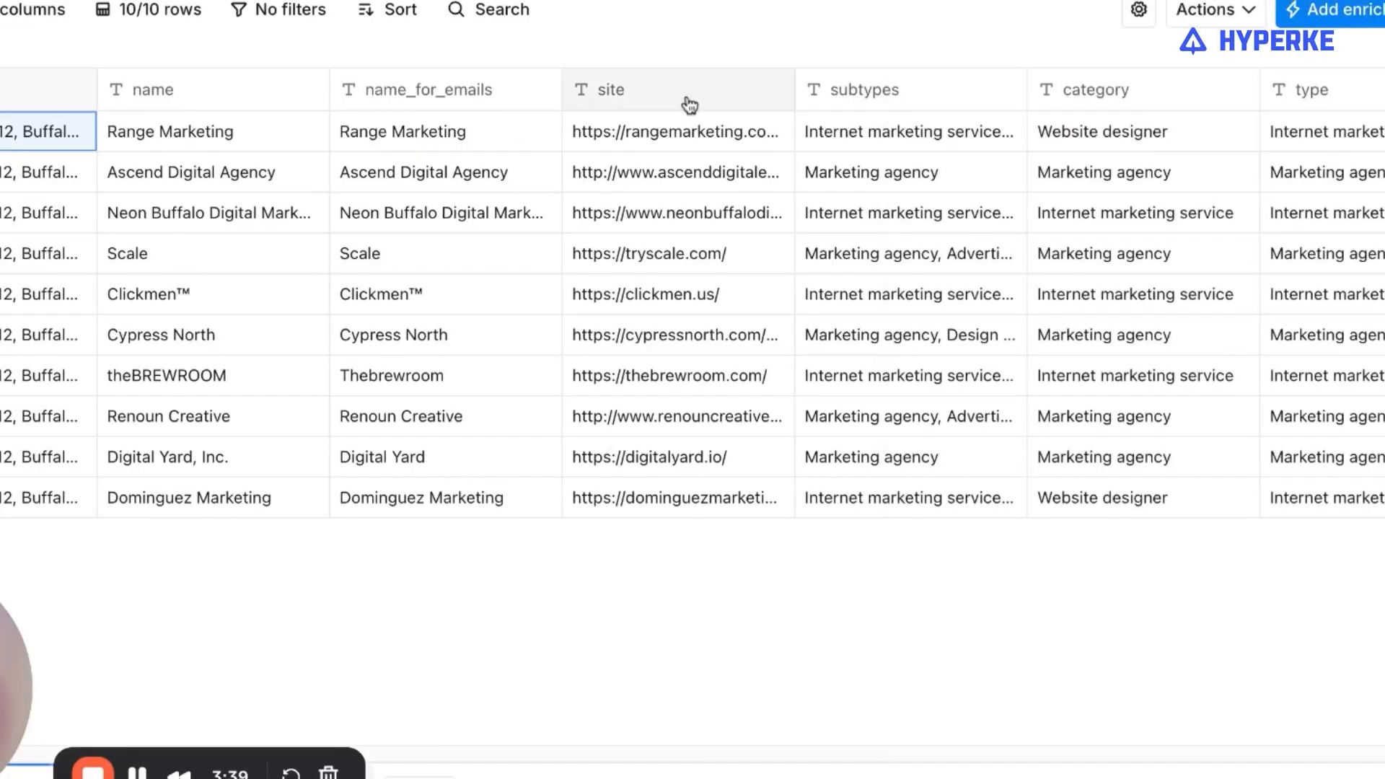
left_click(694, 105)
mouse_move(725, 286)
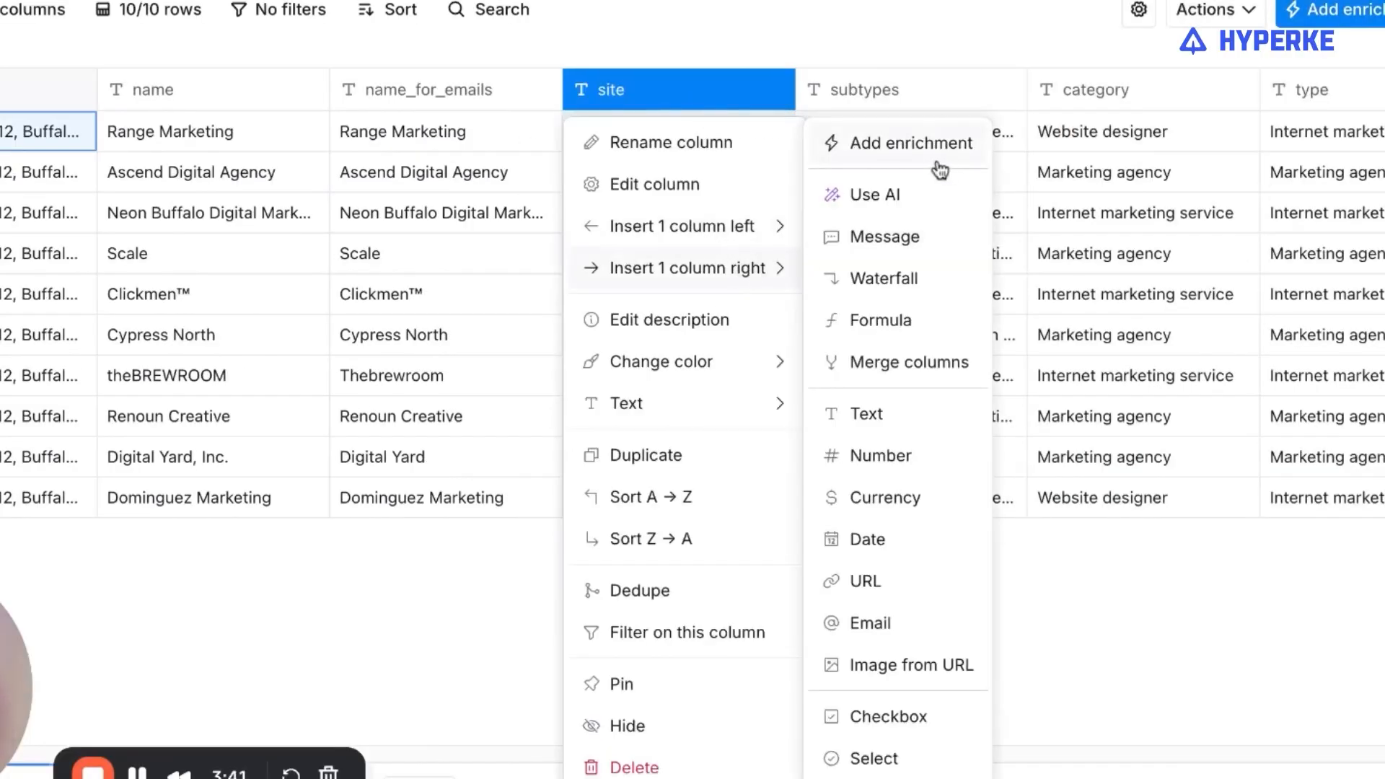
left_click(915, 161)
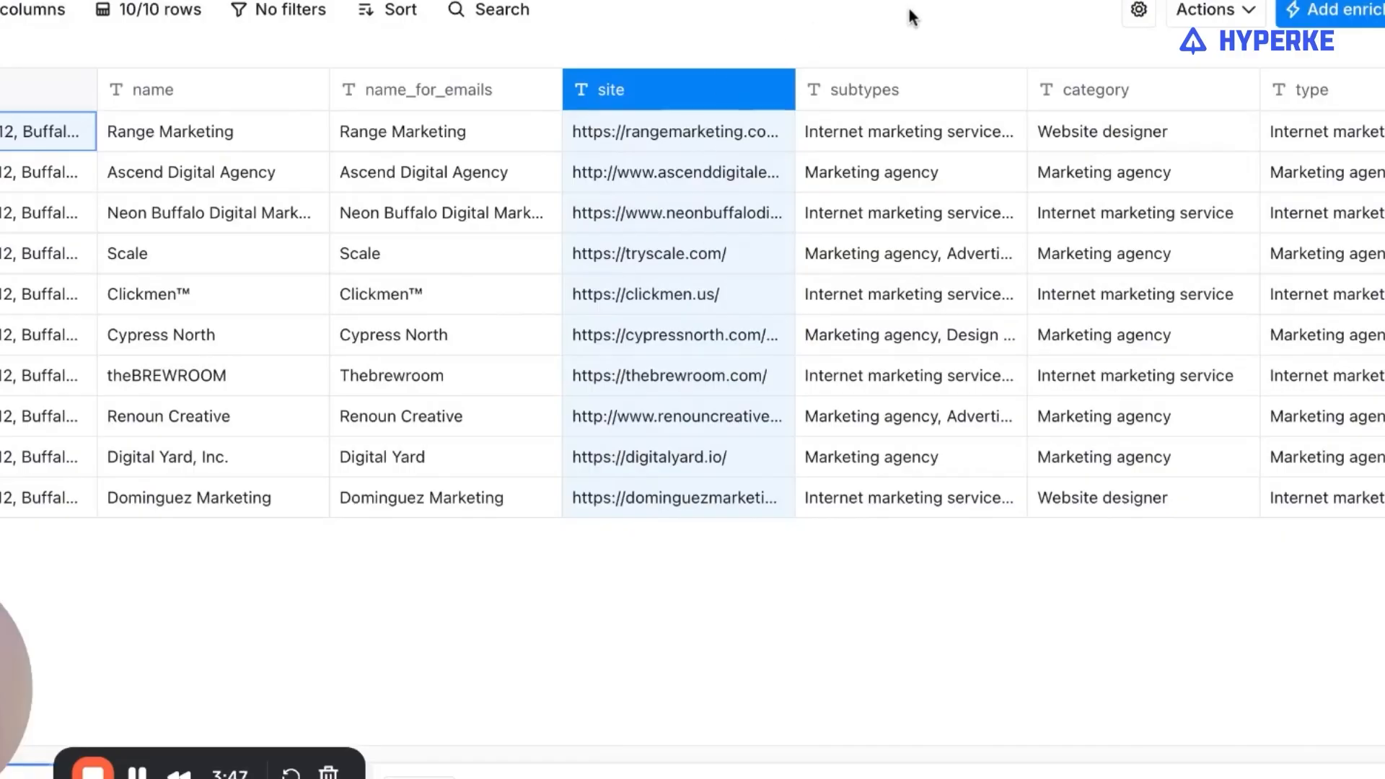
Start an enrichment column to the right of the site column, searching for "normalize" and choosing Clay's Normalize a Domain
left_click(668, 106)
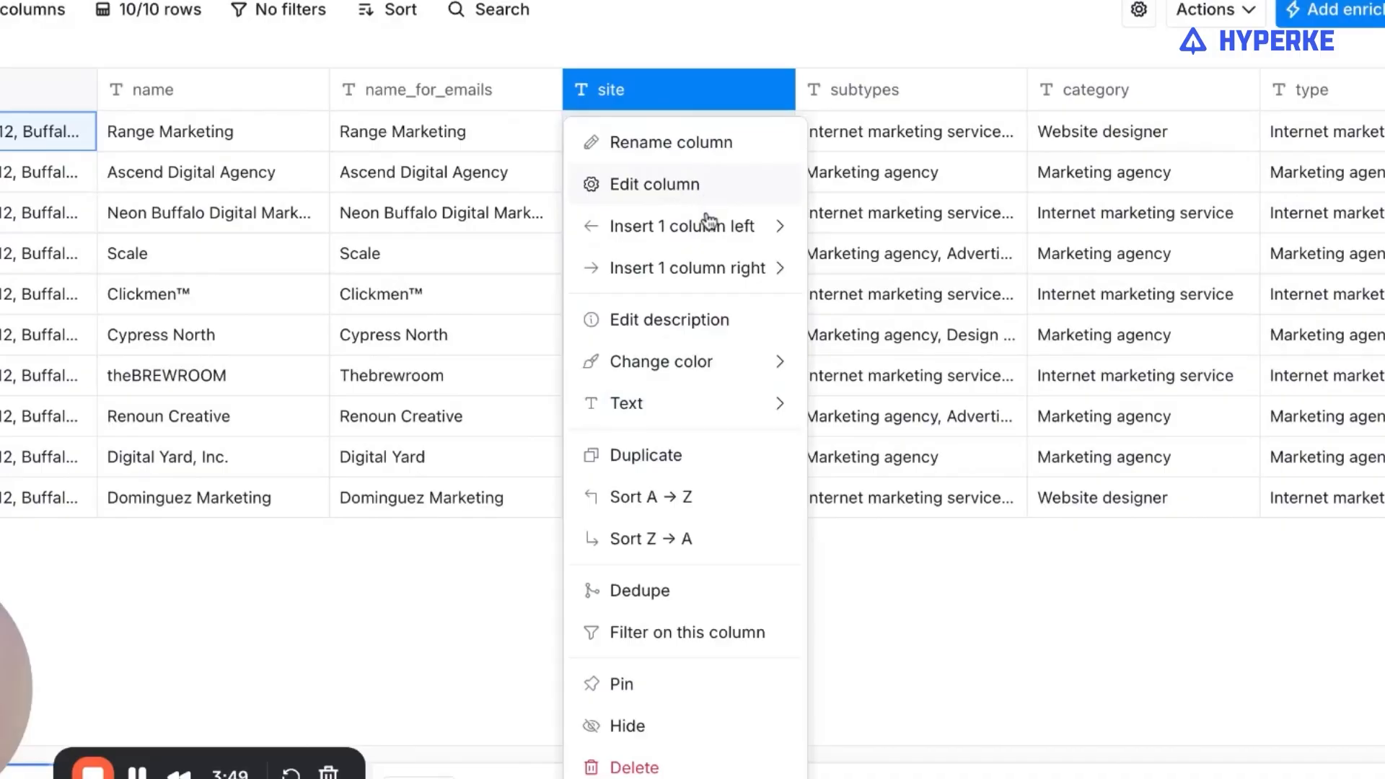
mouse_move(749, 273)
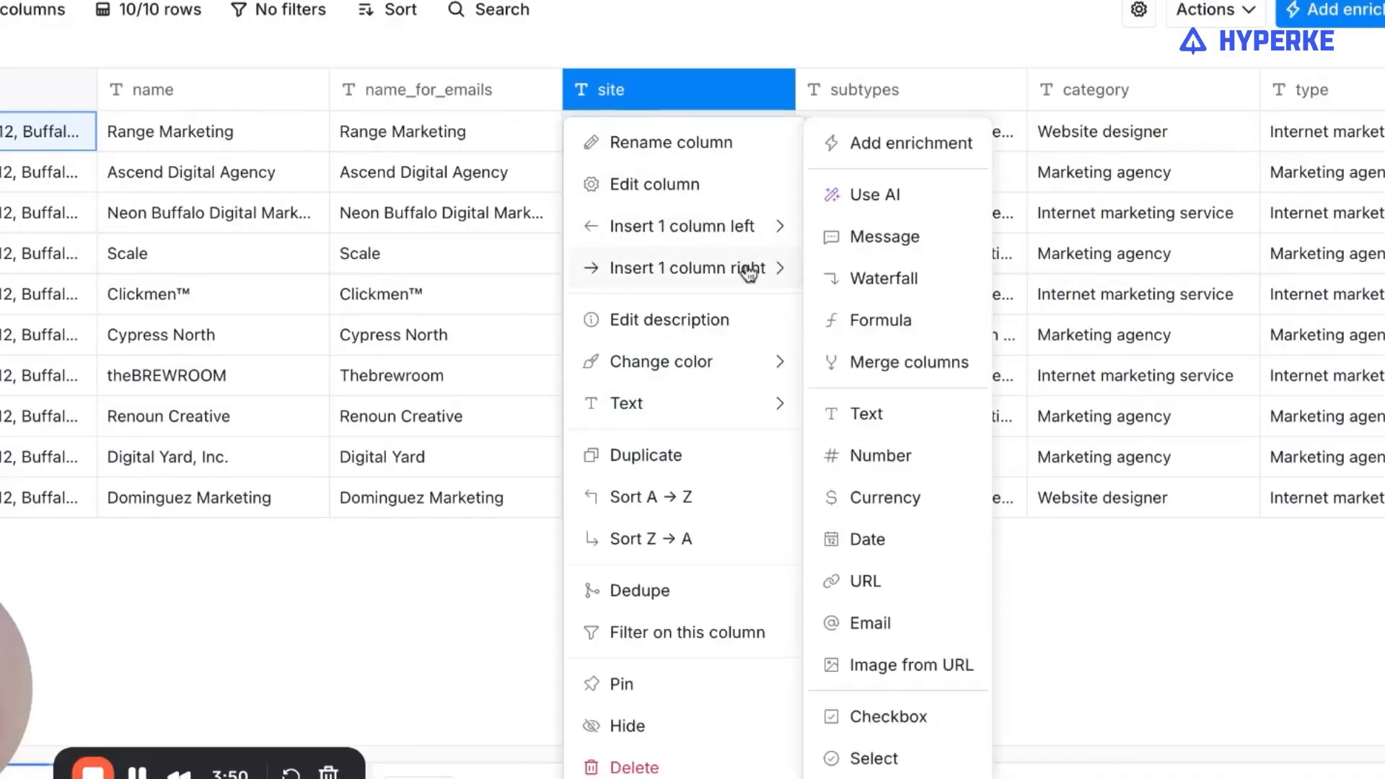
left_click(931, 147)
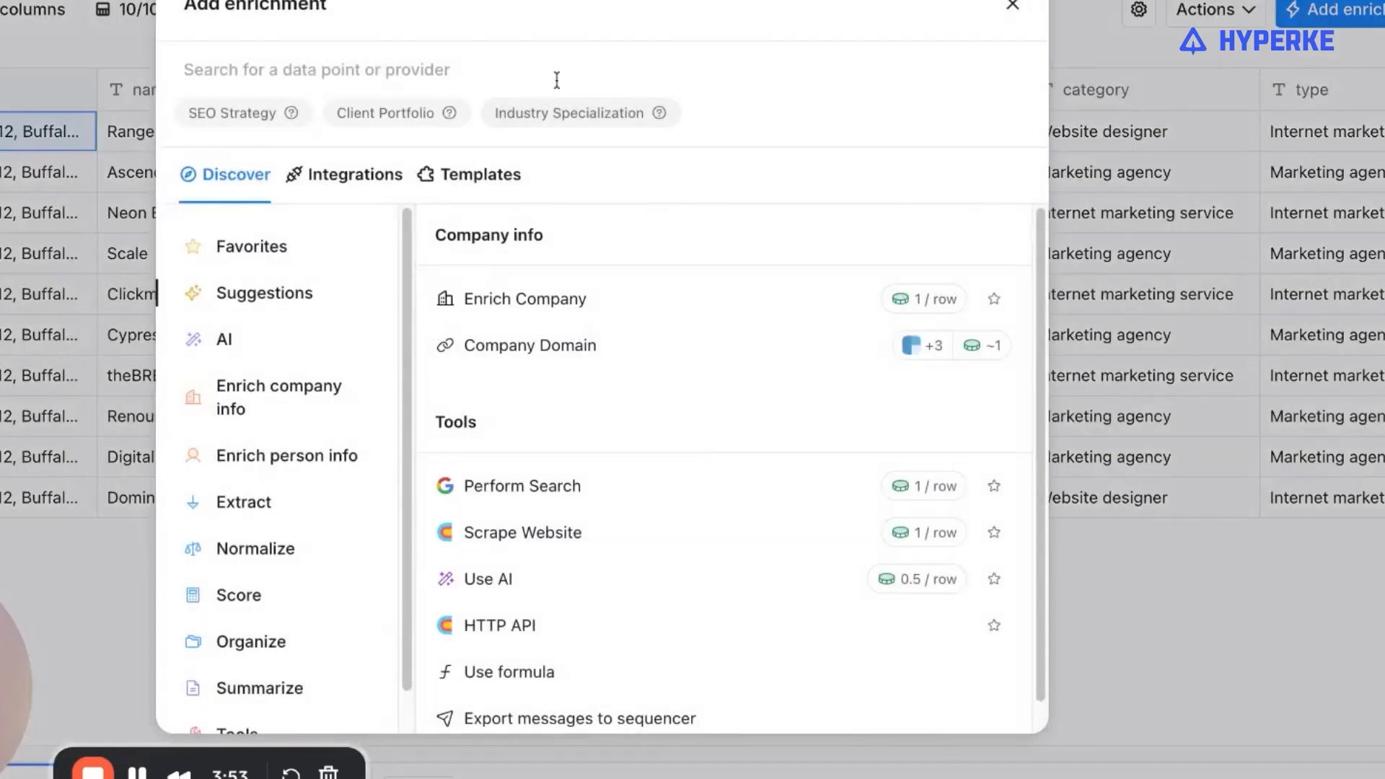
type("normali")
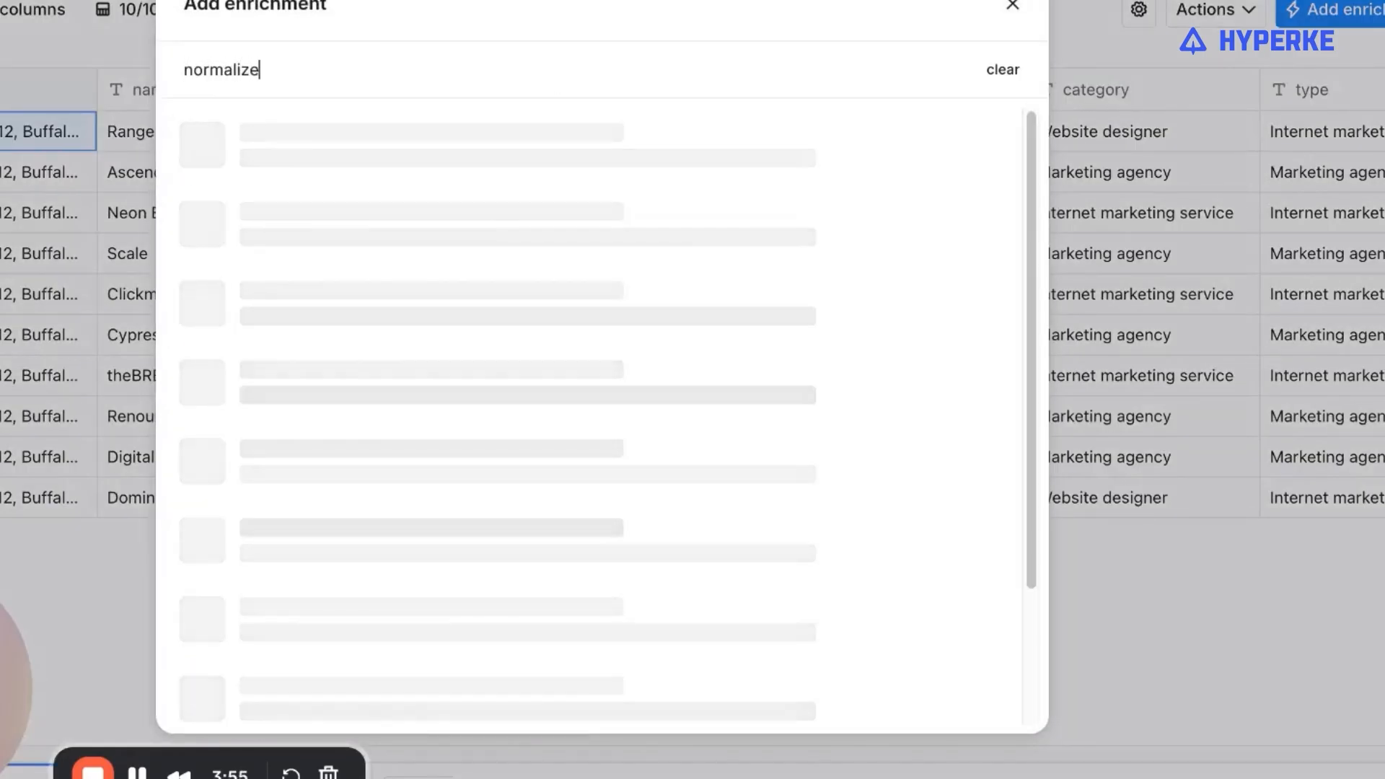
type("ze")
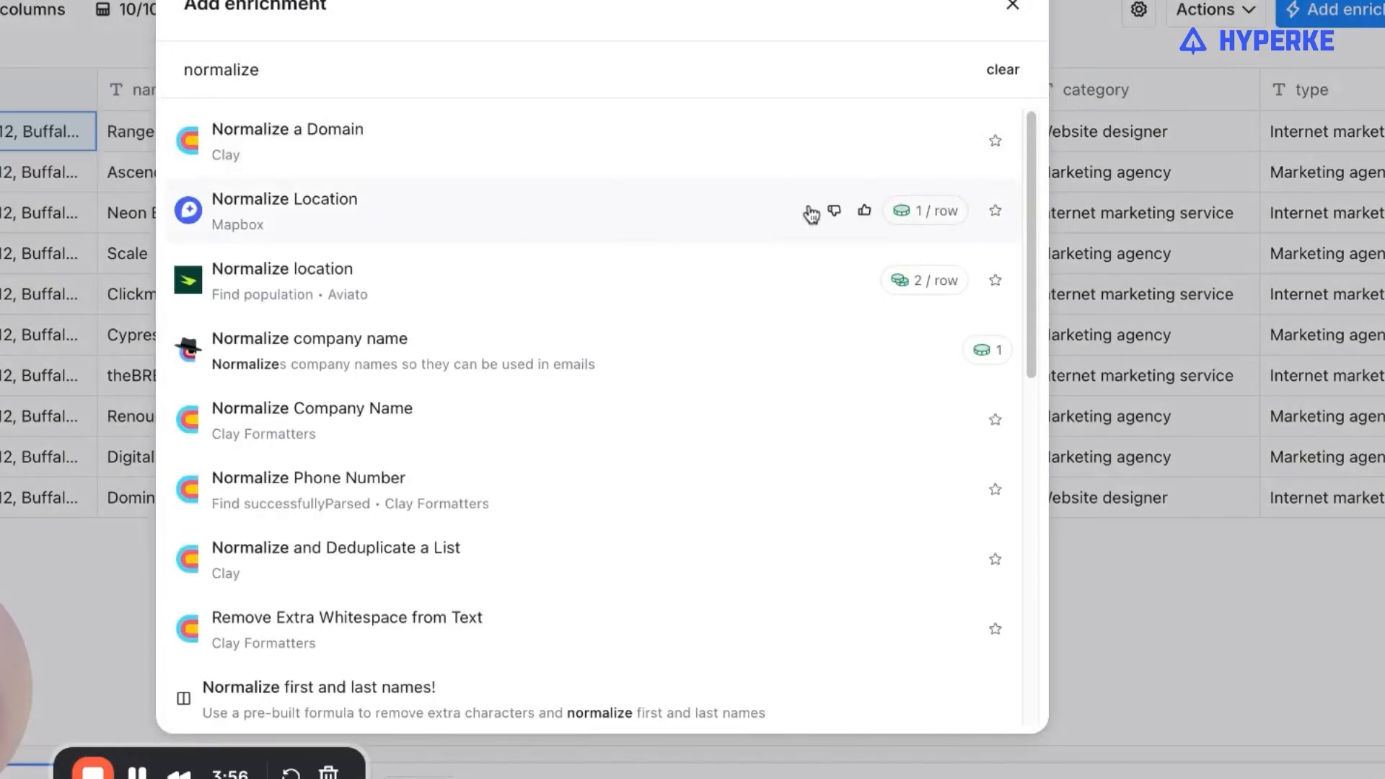
left_click(588, 139)
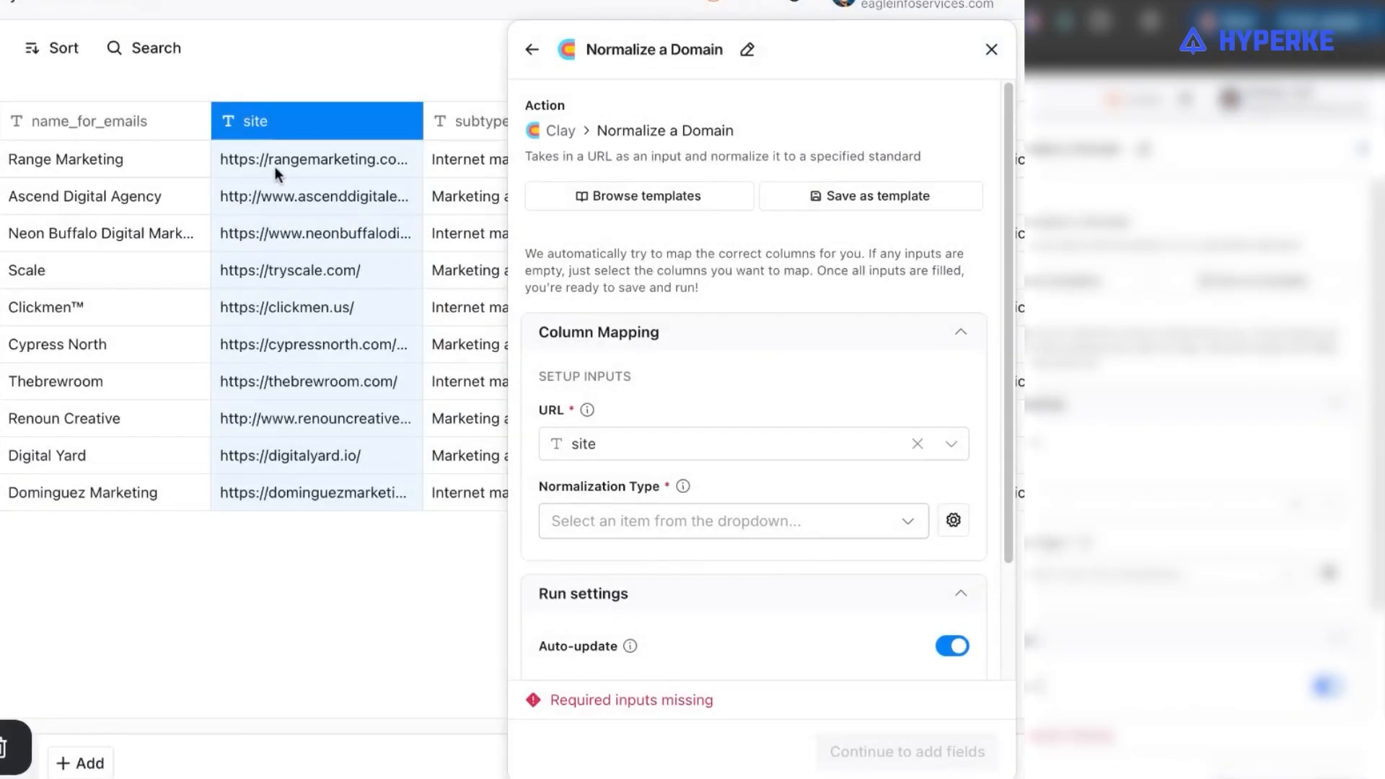
Set the normalization type to isolate the domain, add Normalized Url as a column, and save and run 10 rows
left_click(668, 527)
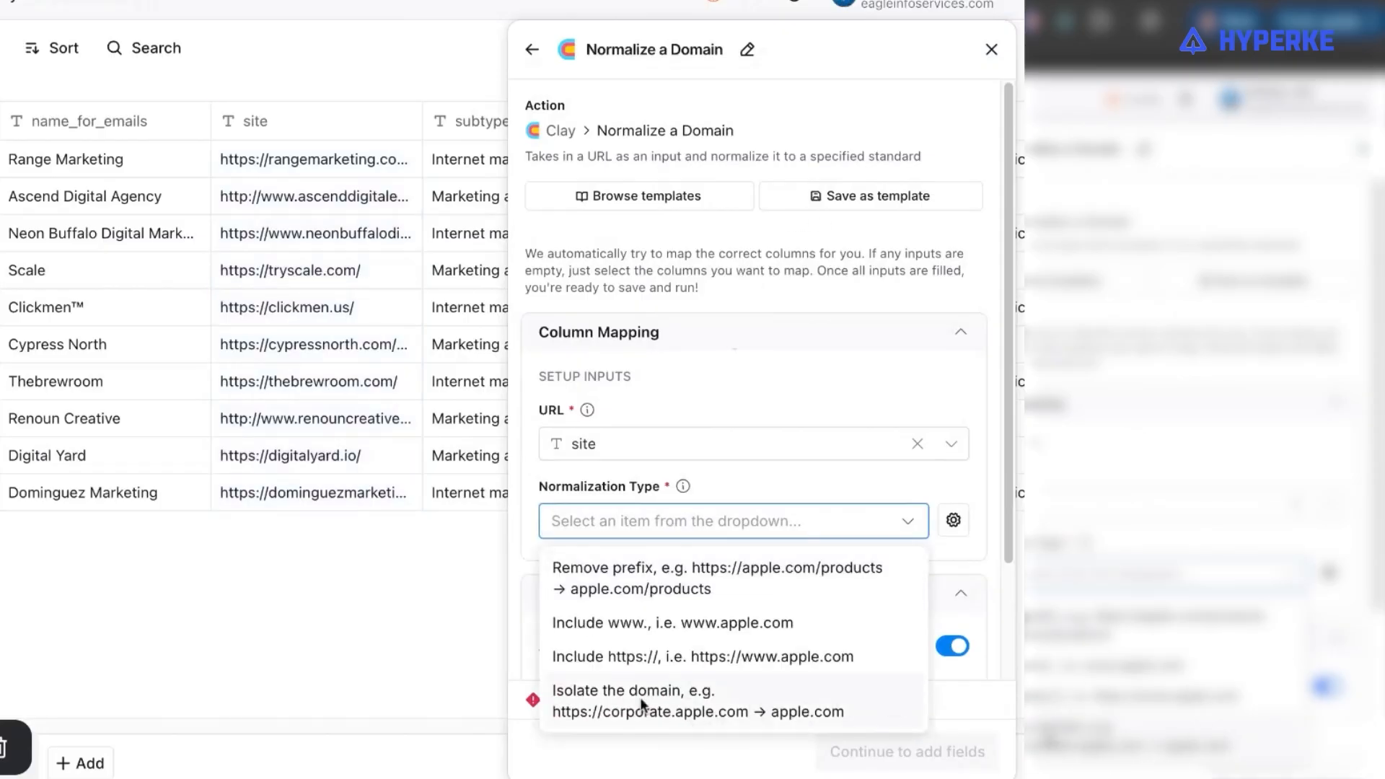
left_click(643, 703)
left_click(907, 751)
left_click(973, 326)
left_click(979, 395)
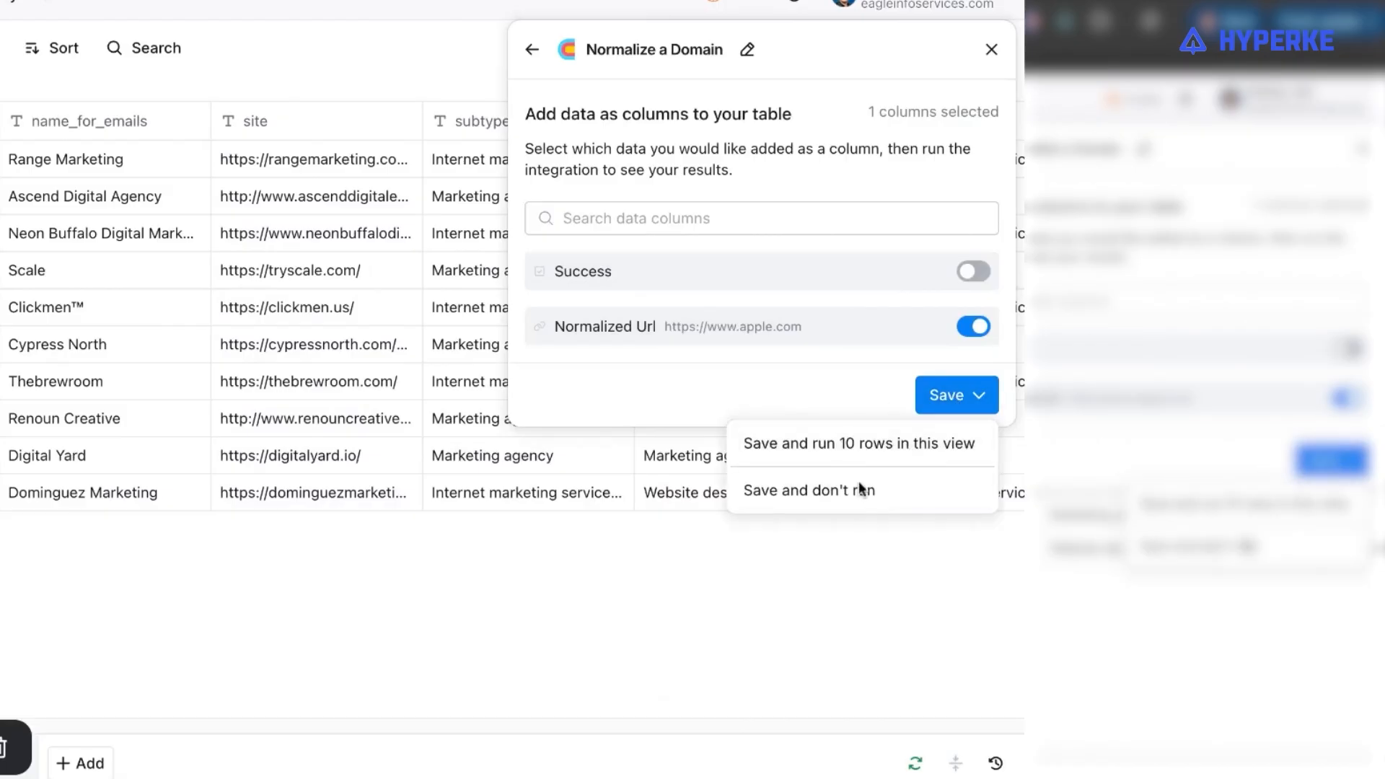
left_click(874, 445)
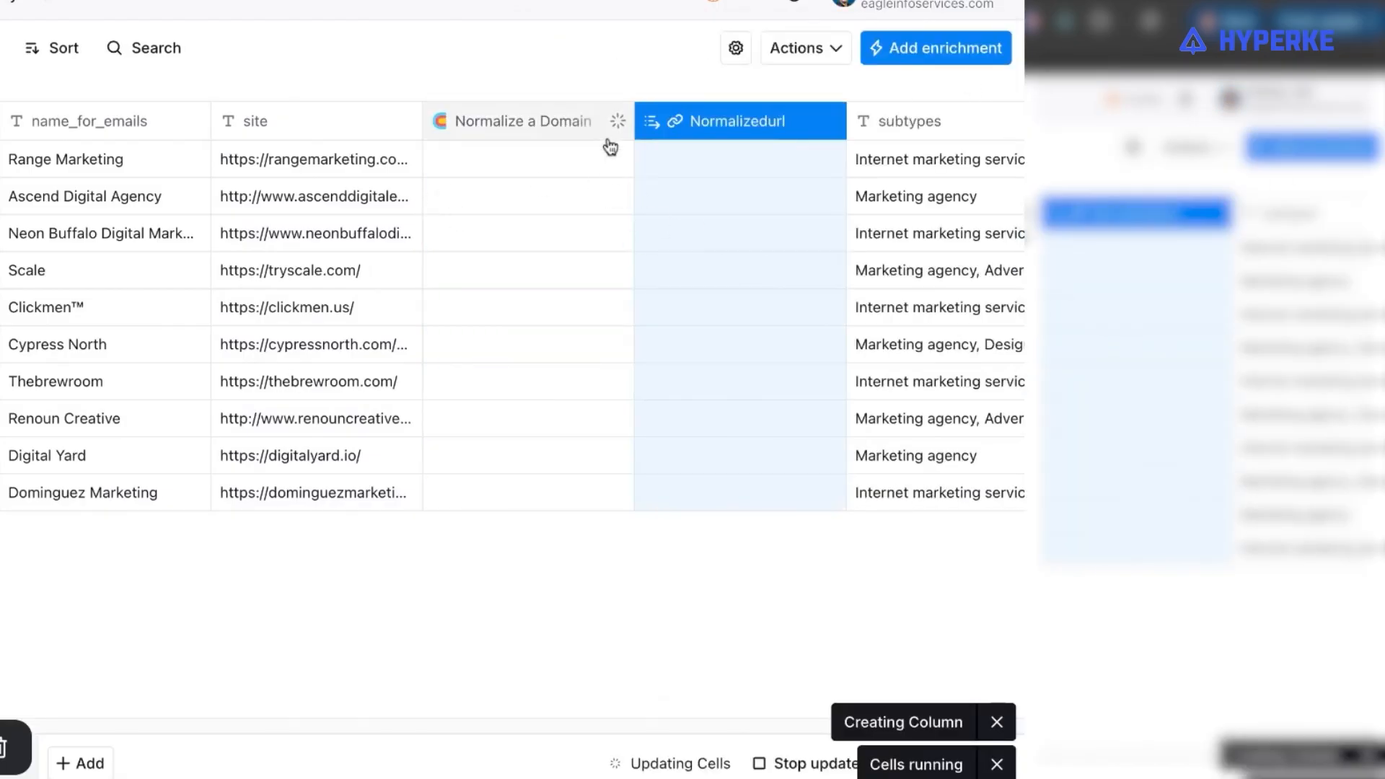
left_click(512, 120)
mouse_move(470, 292)
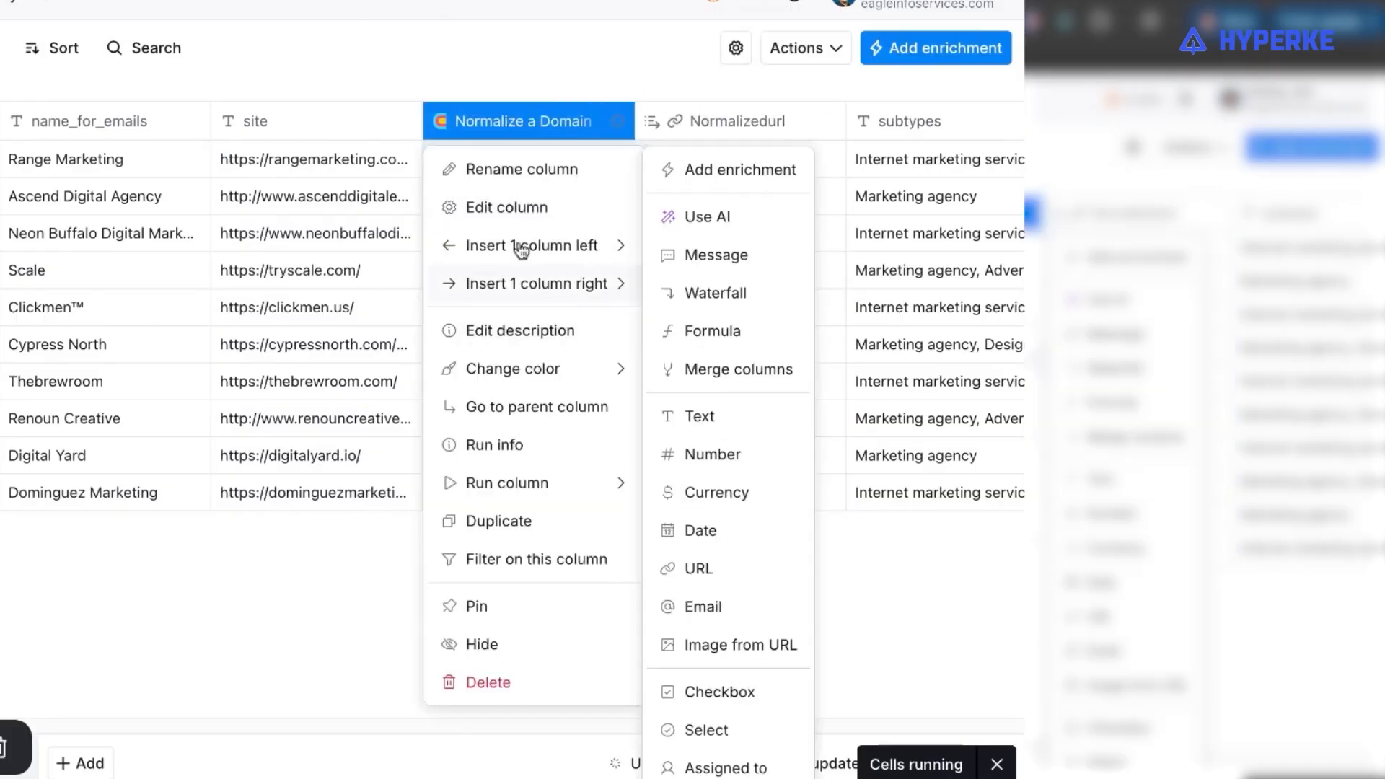
mouse_move(527, 489)
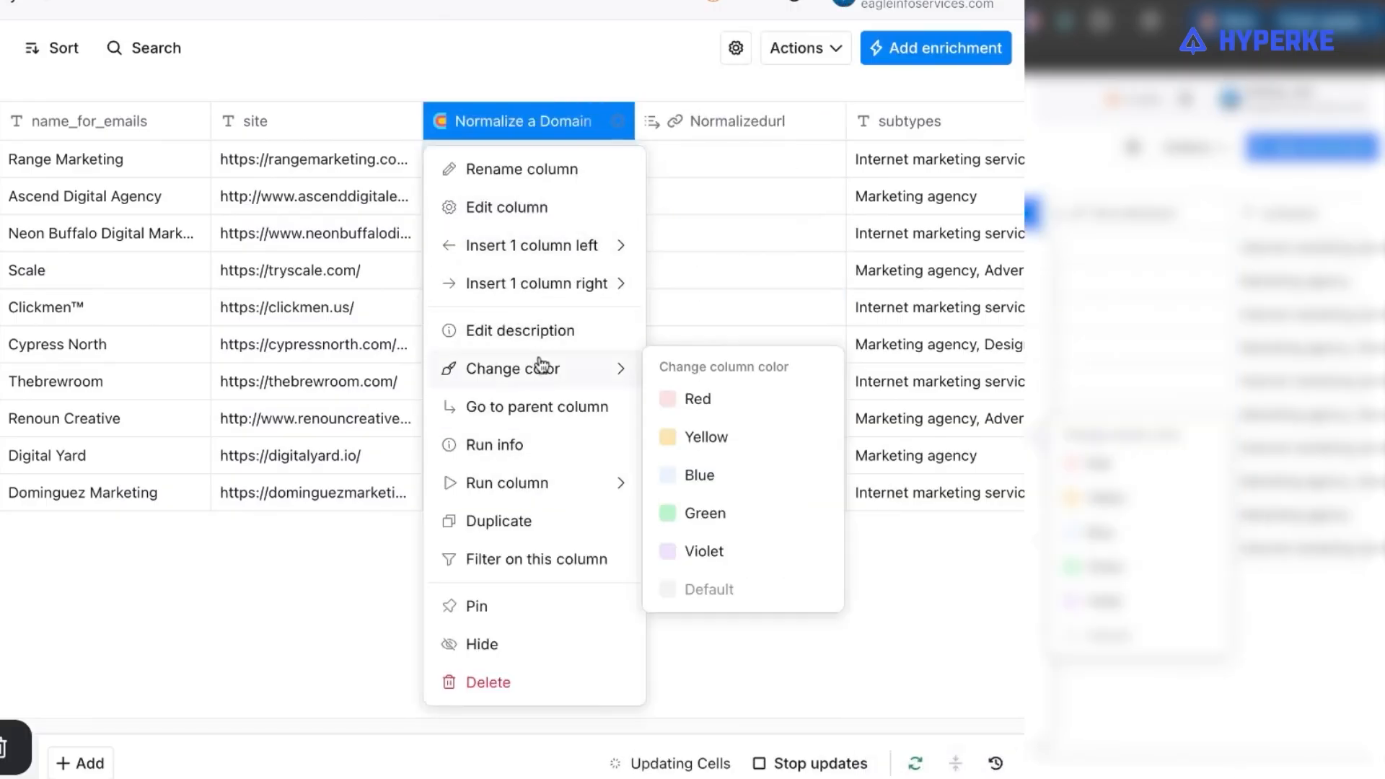
left_click(643, 60)
Insert a Use AI column right of the Normalizedurl column and paste the contact email extraction prompt into its configuration
scroll(760, 140, "right", 4)
left_click(457, 128)
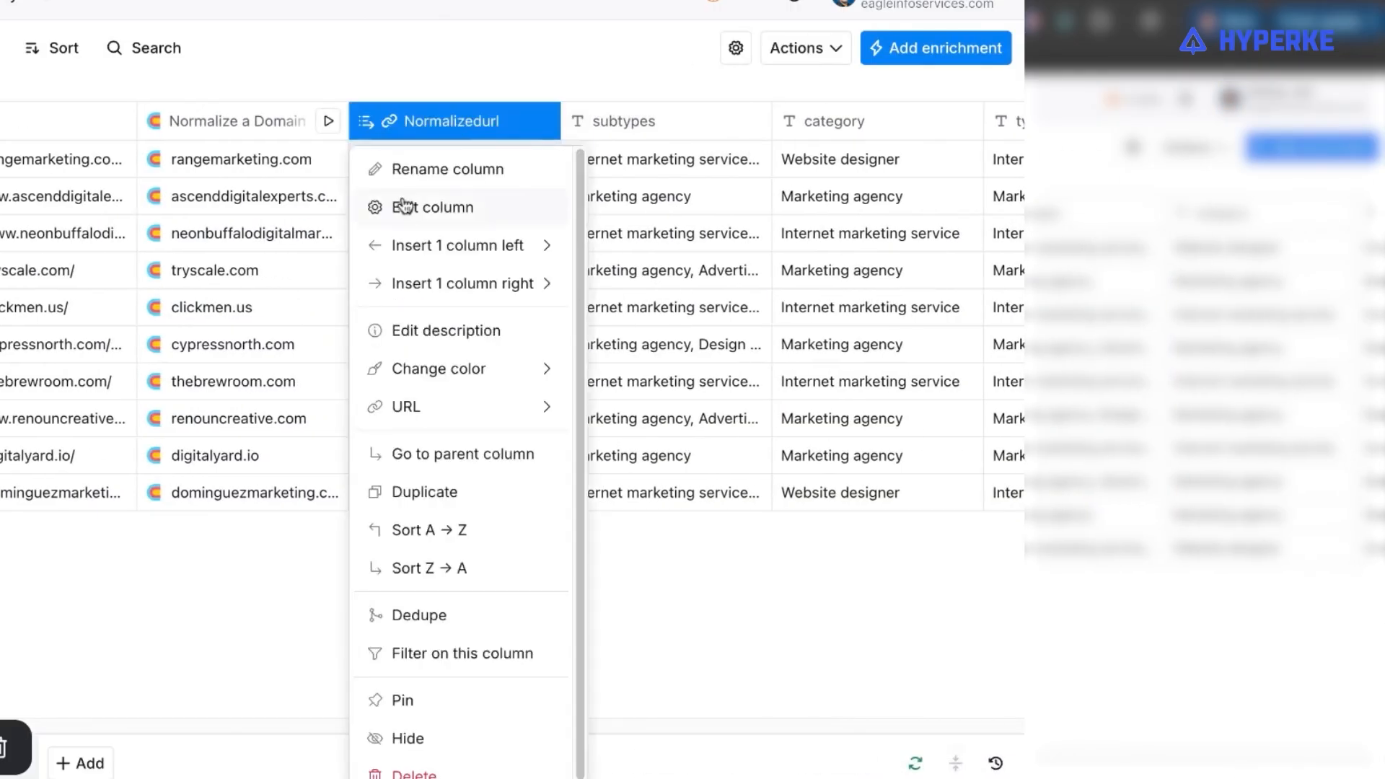
mouse_move(473, 258)
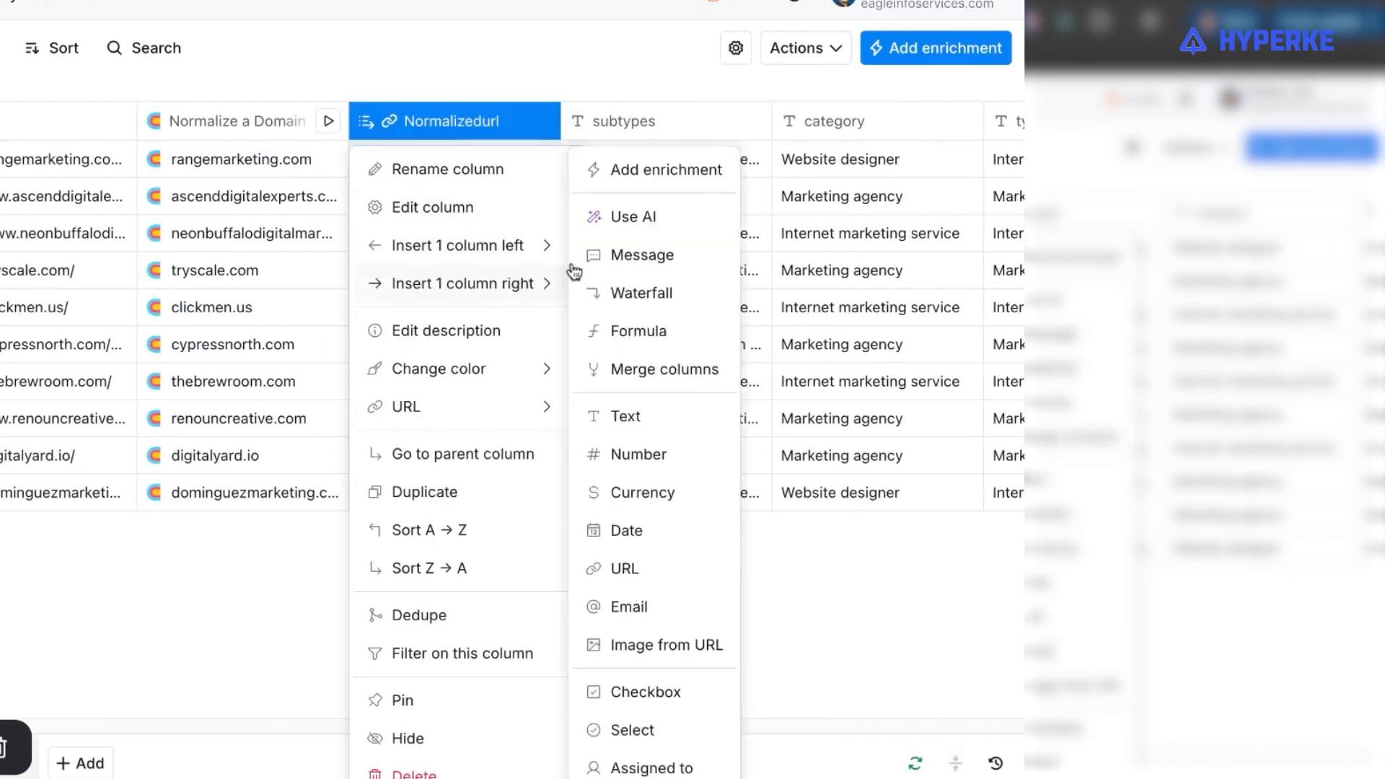
left_click(668, 222)
left_click(901, 114)
left_click(681, 405)
key("ctrl+v")
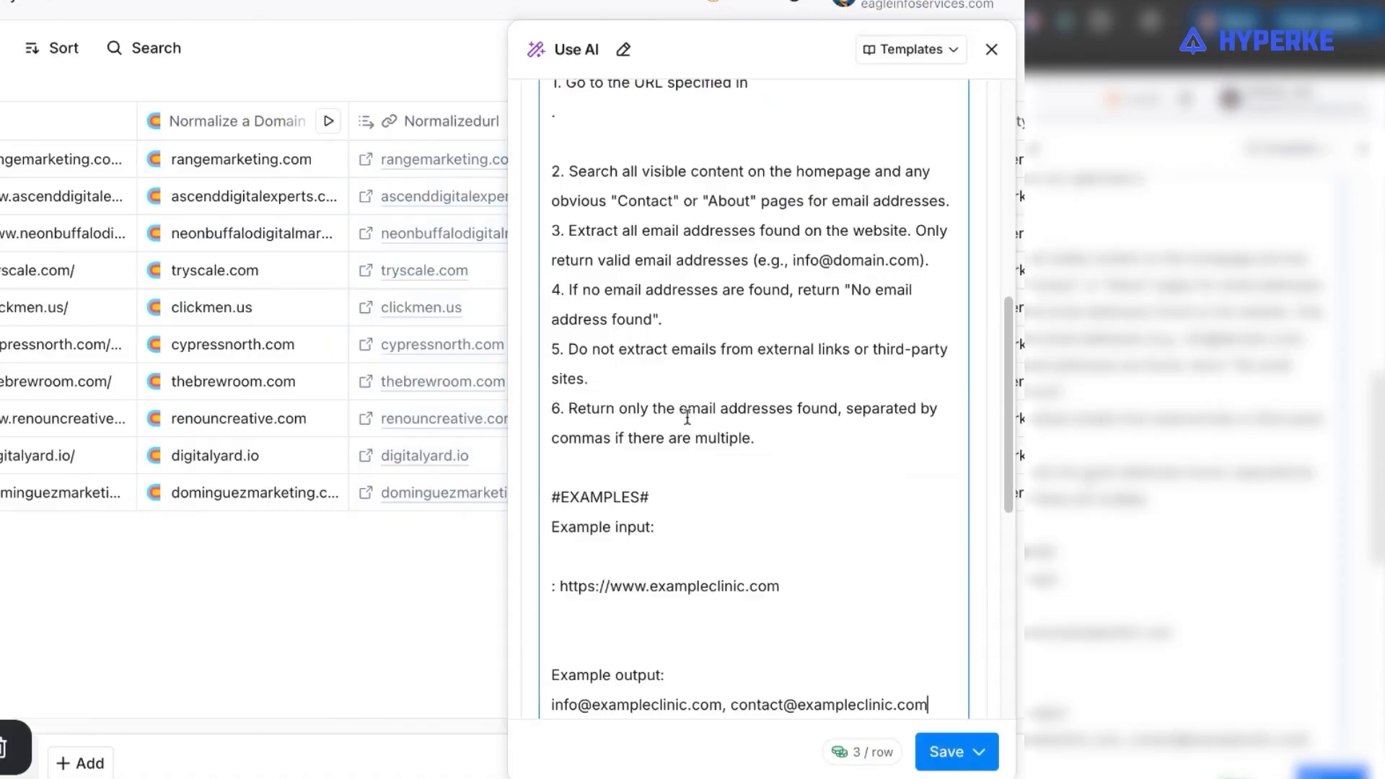
Insert Normalizedurl column references in the prompt's example input and after "Visit the website at" in the objective
type("/")
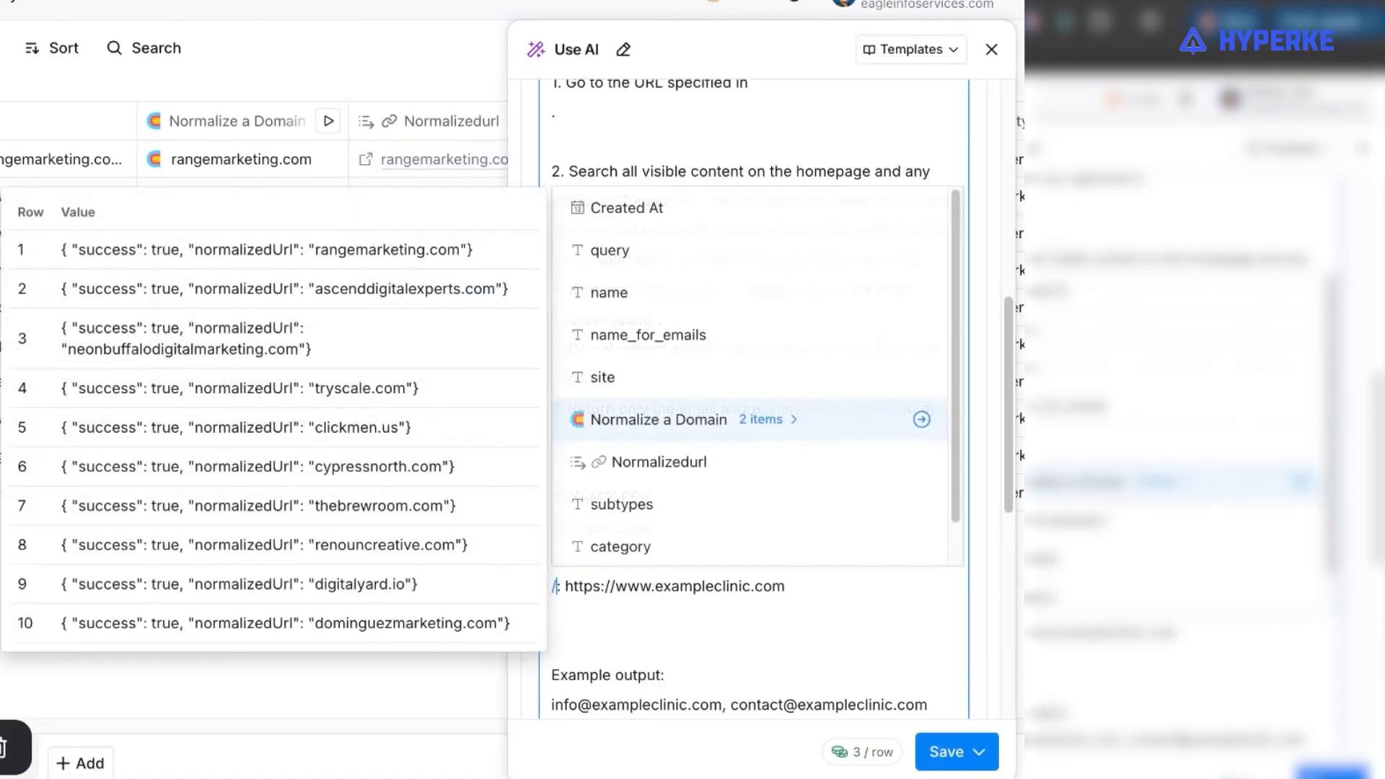
key("Down")
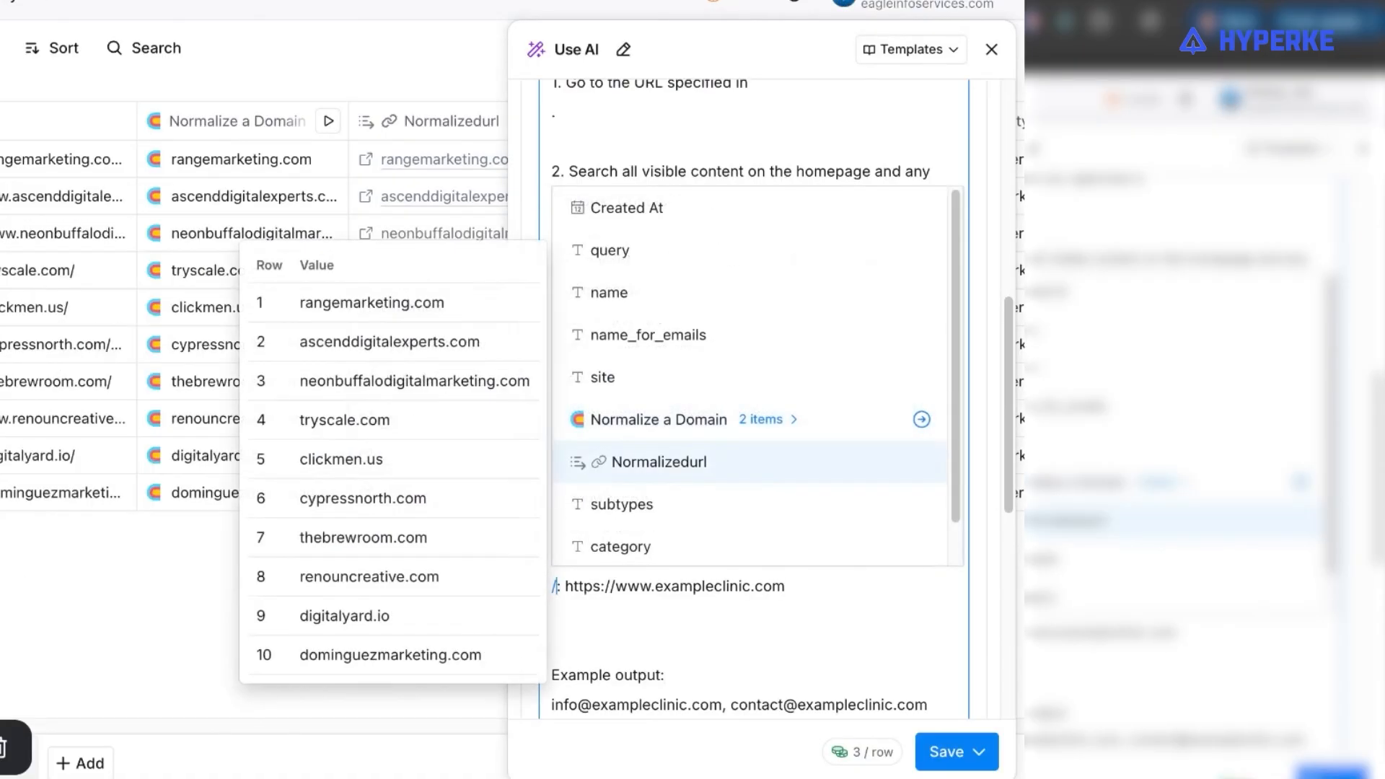
key("Return")
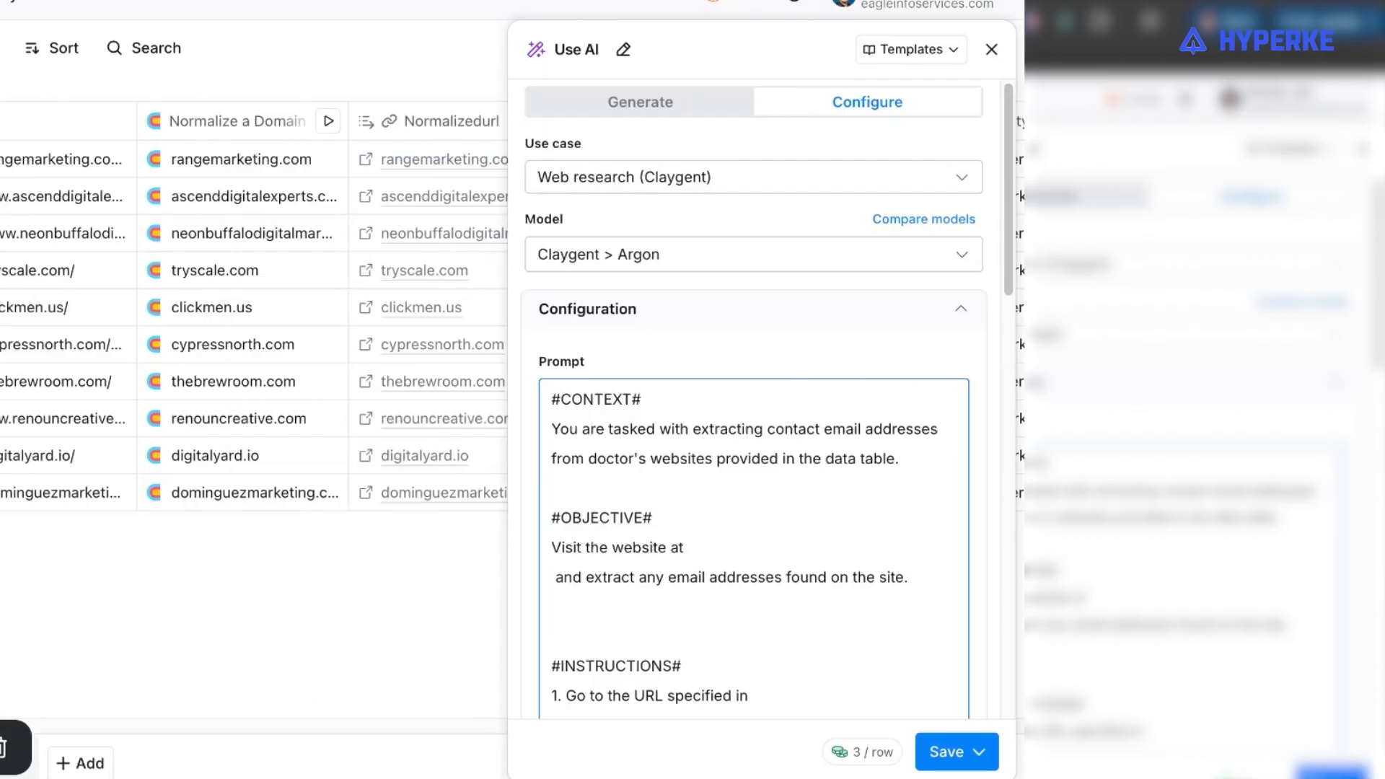
type("/no")
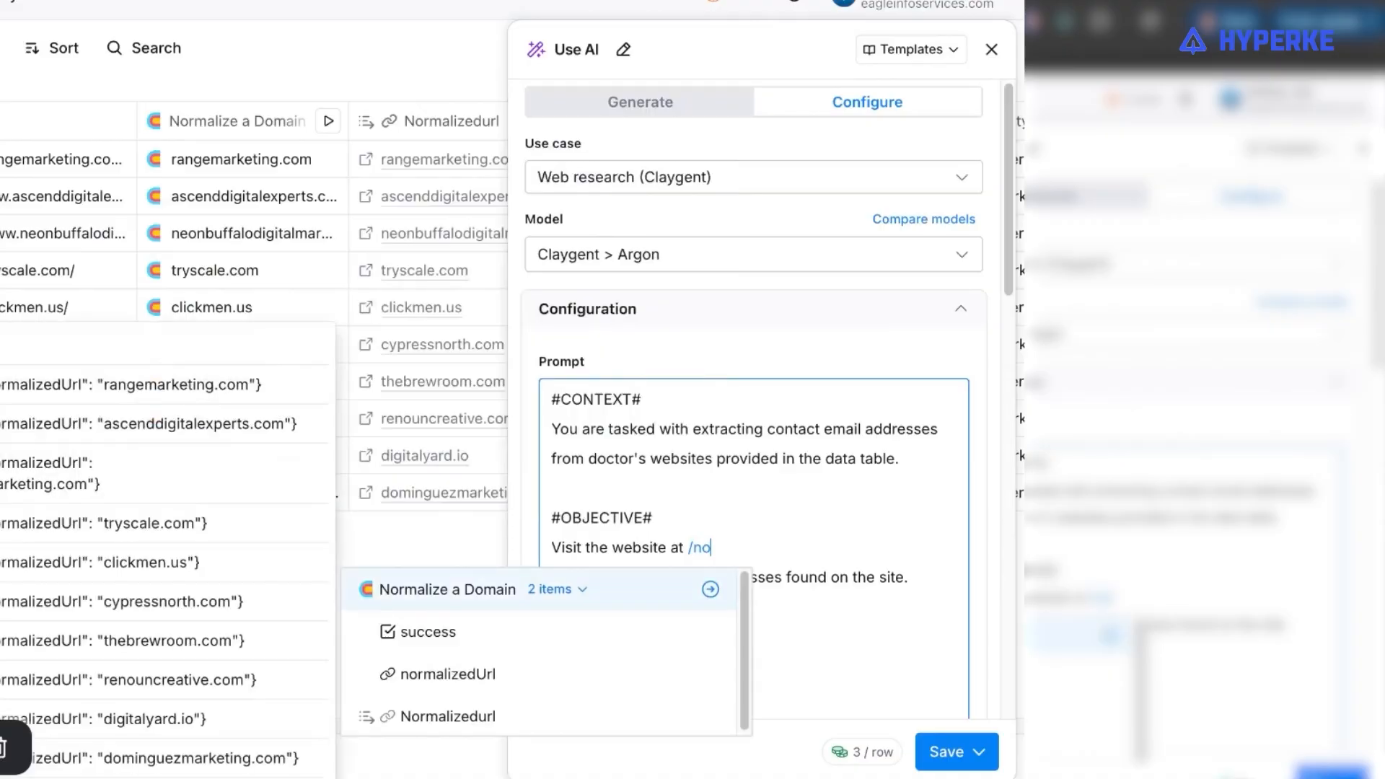
key("Down")
key("Down")
key("Return")
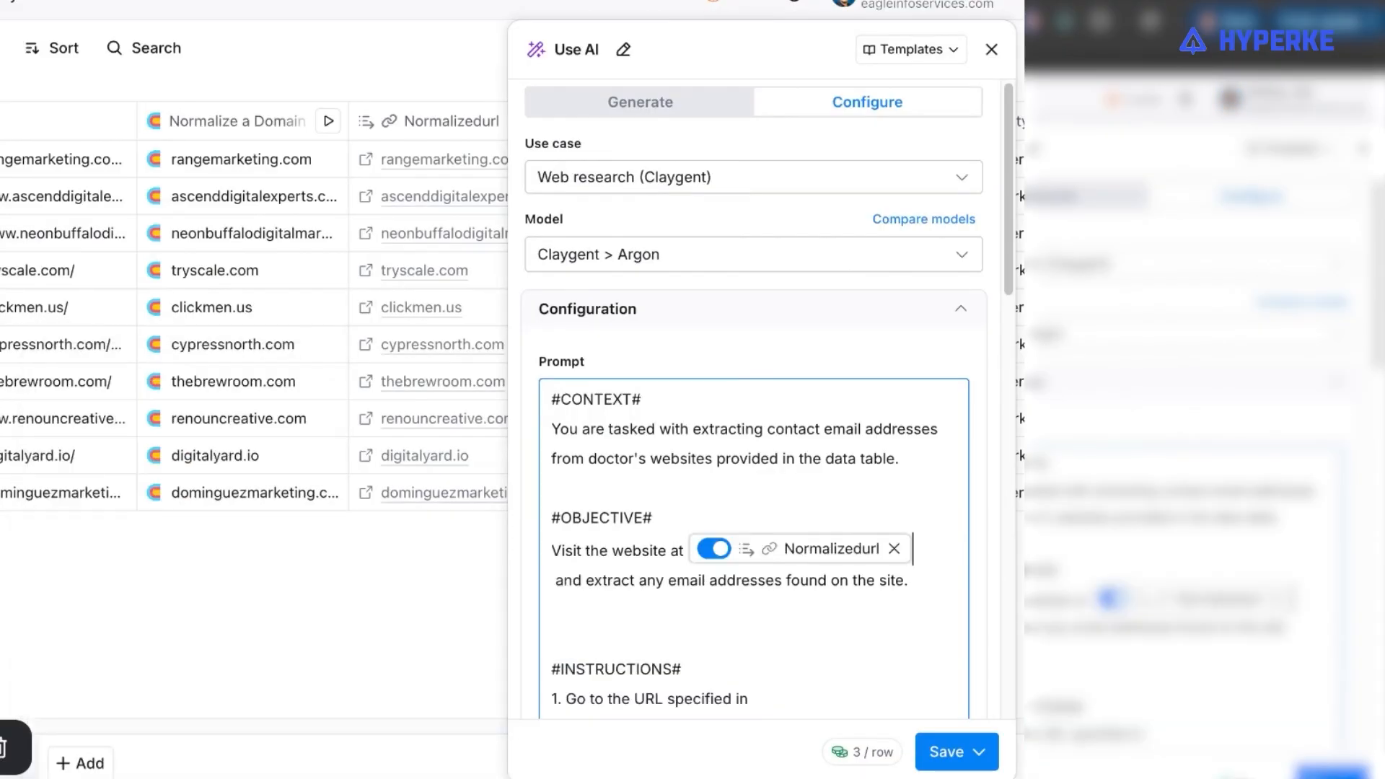
Insert the Normalizedurl column reference after "Go to the URL specified in" in the prompt's first instruction
scroll(652, 555, "down", 2)
left_click(812, 582)
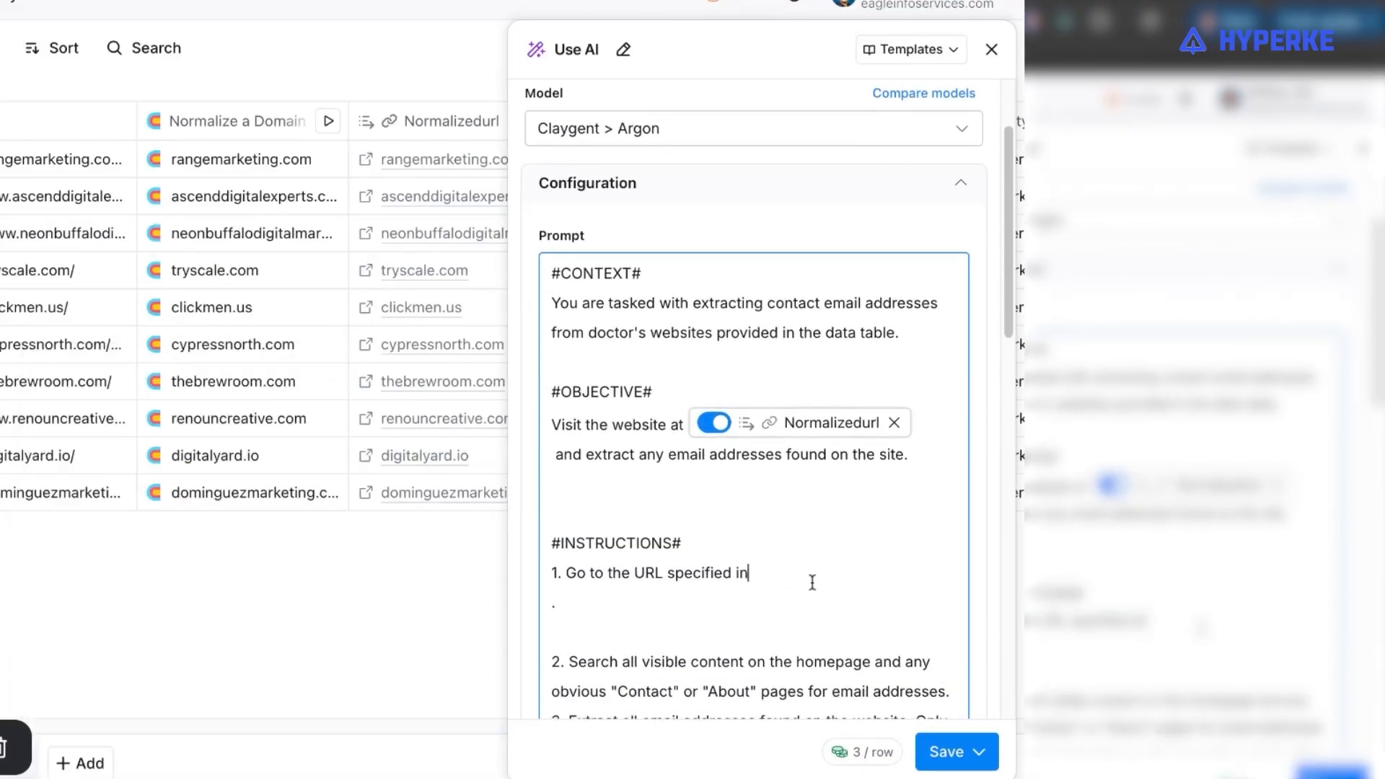
type("/nor")
key("Down")
key("Down")
key("Up")
key("Up")
key("Down")
key("Down")
key("Down")
key("Return")
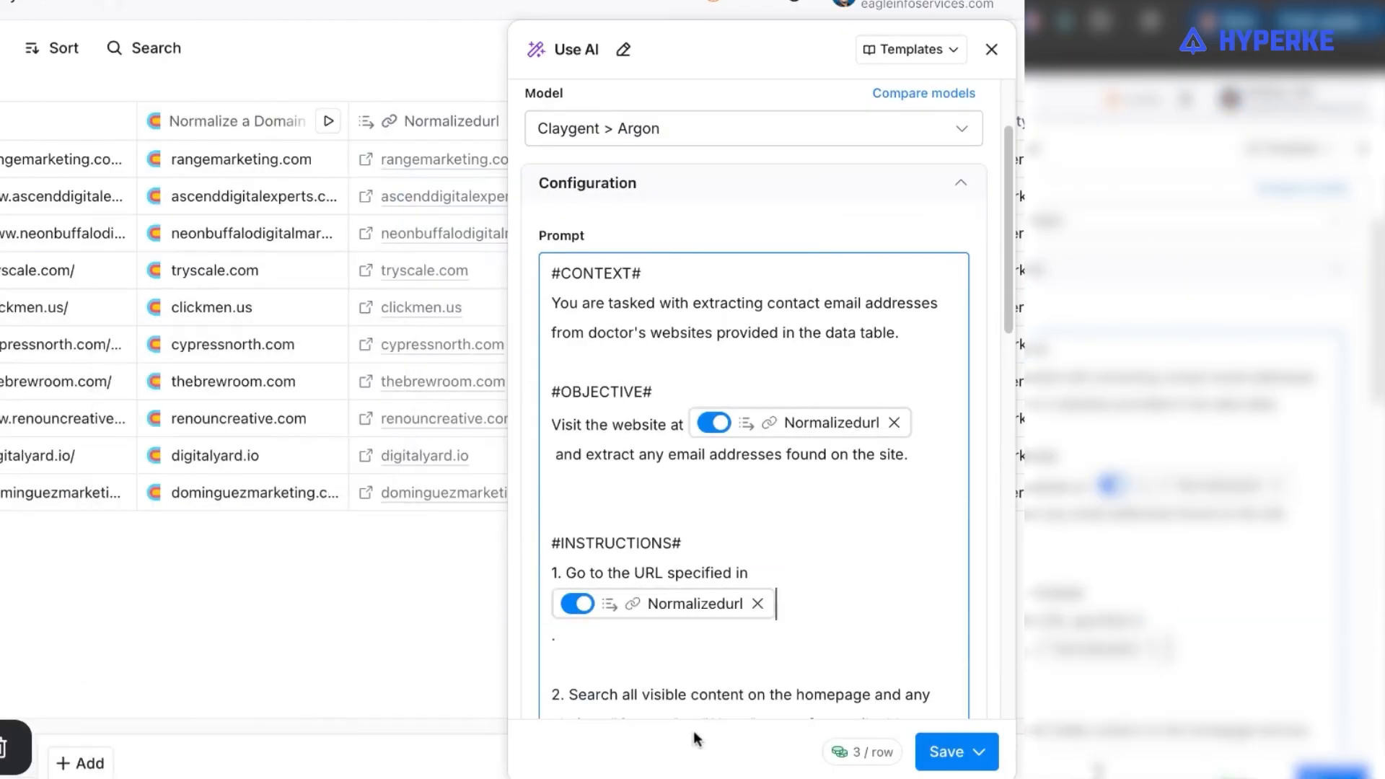
Review the rest of the prompt and its outputs, and set the AI model to GPT 4o Mini
scroll(731, 686, "down", 5)
scroll(733, 683, "down", 6)
scroll(754, 431, "down", 5)
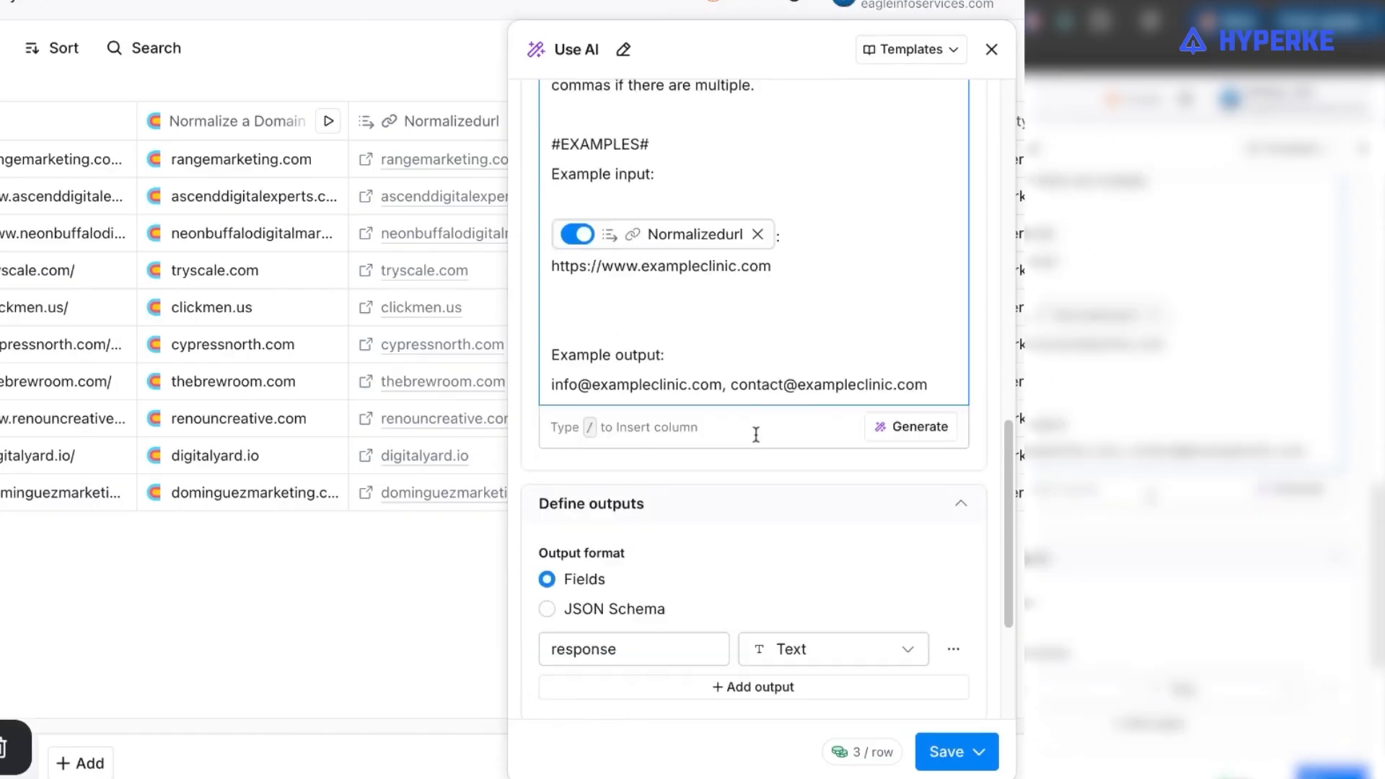
left_click(974, 768)
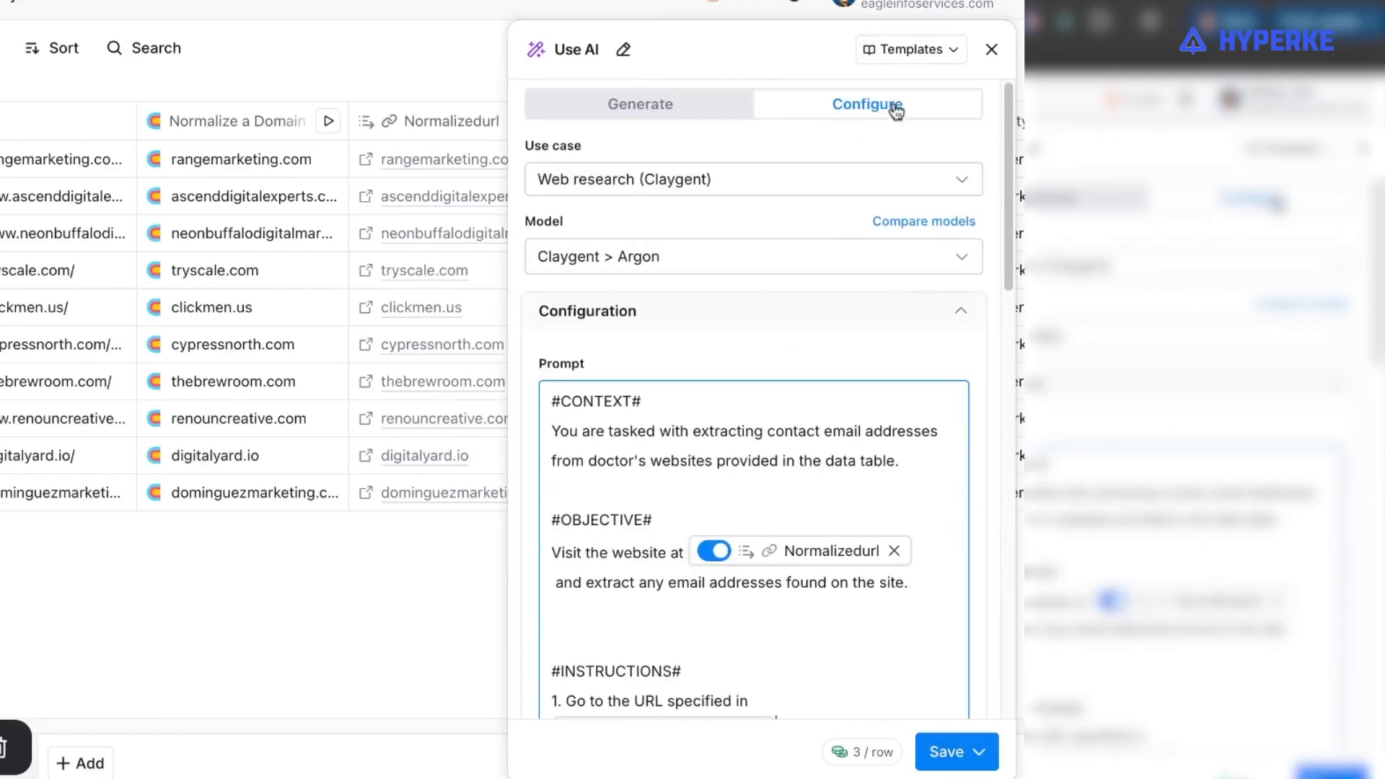
left_click(594, 255)
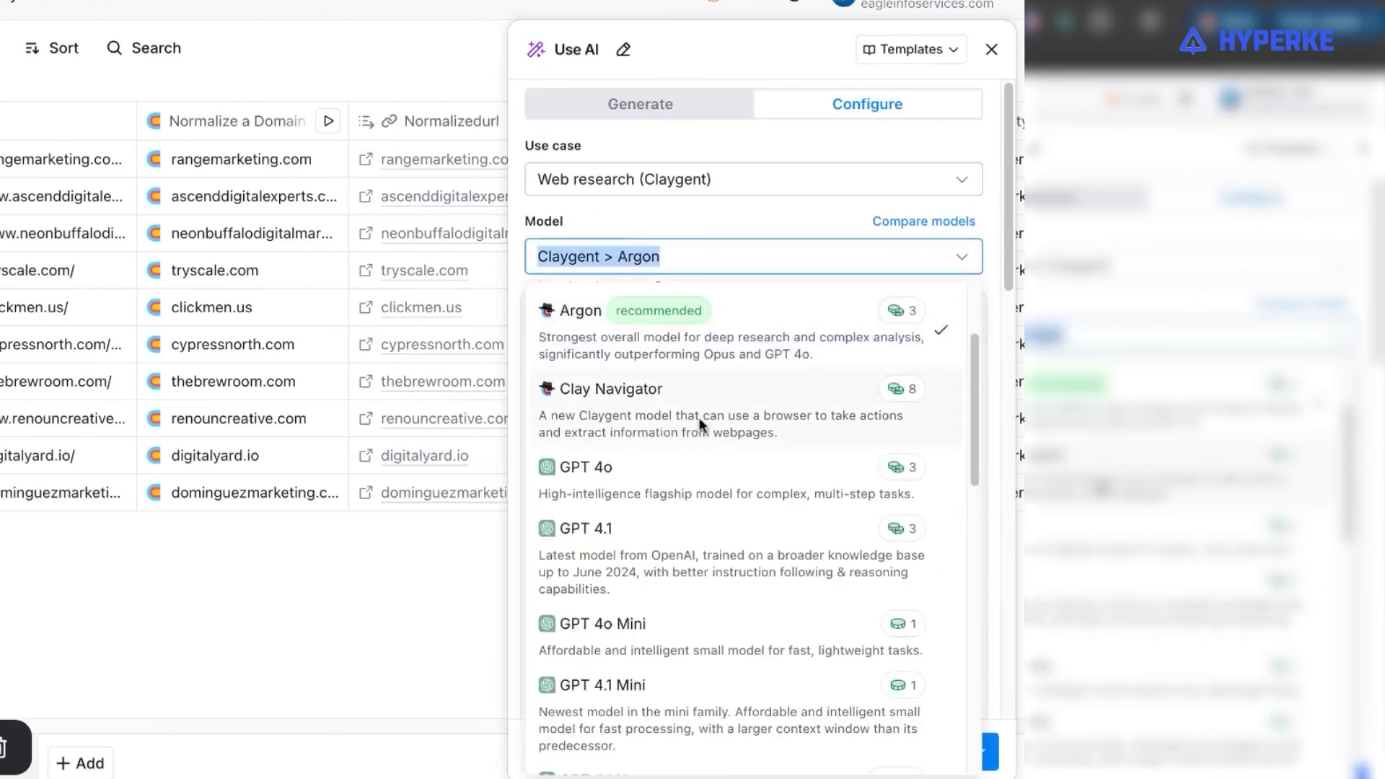
scroll(678, 553, "down", 1)
left_click(700, 569)
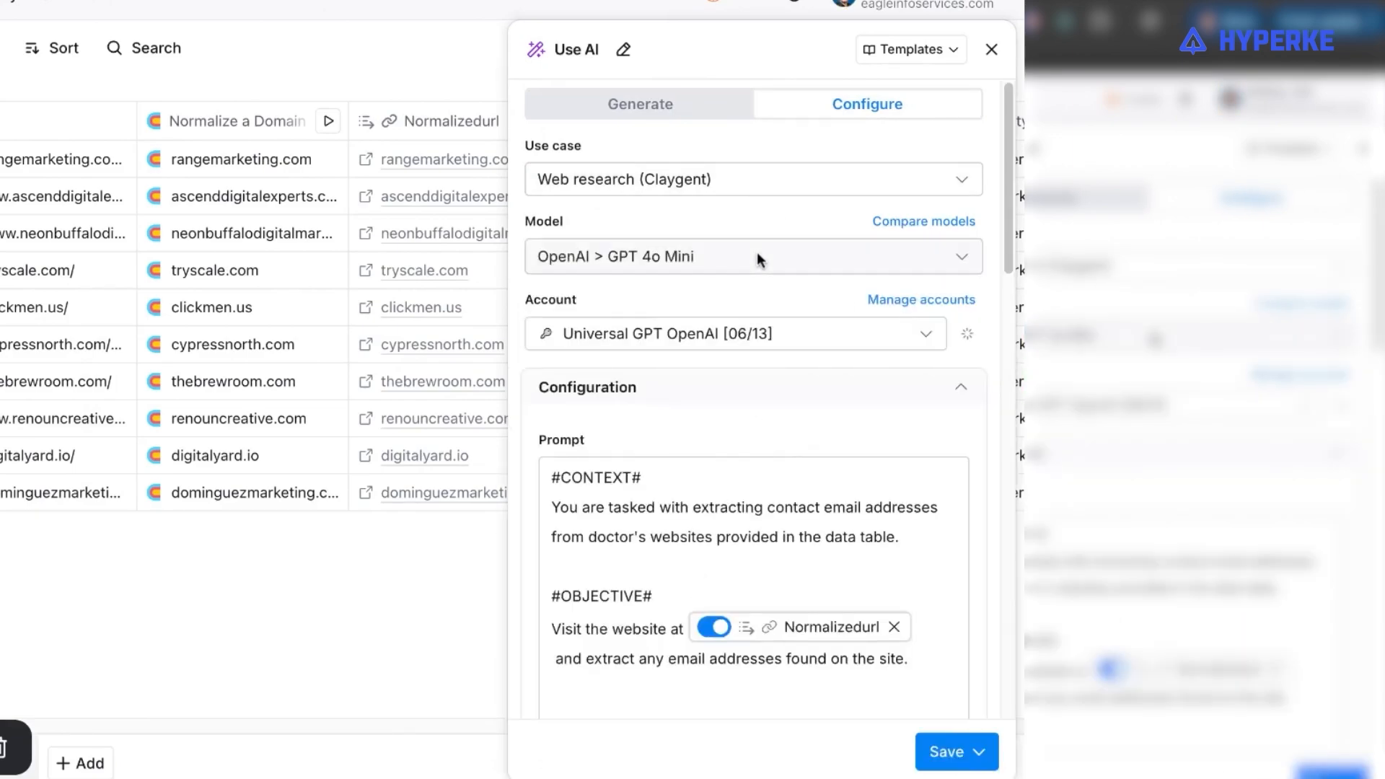
Save the AI column and run it on the 10 rows in this view
scroll(756, 253, "down", 15)
left_click(979, 752)
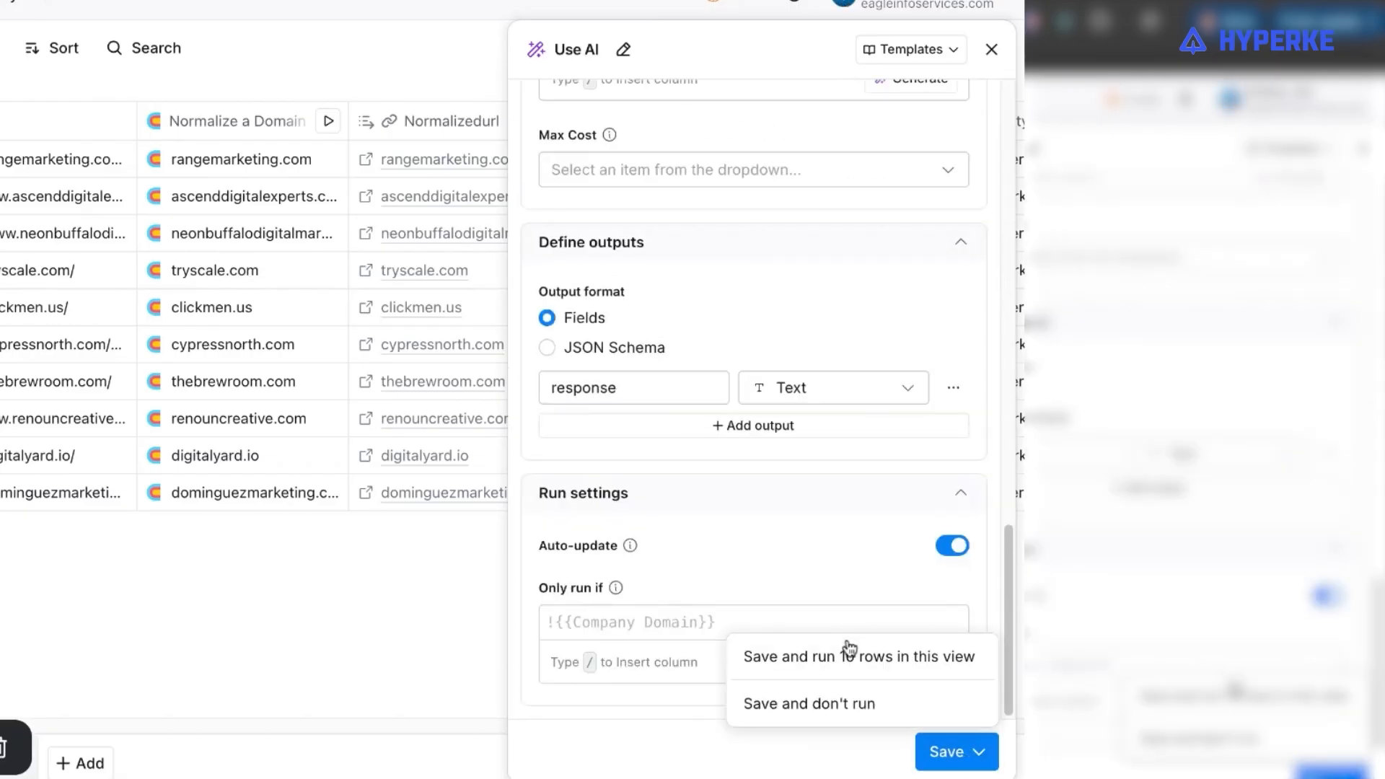
left_click(936, 659)
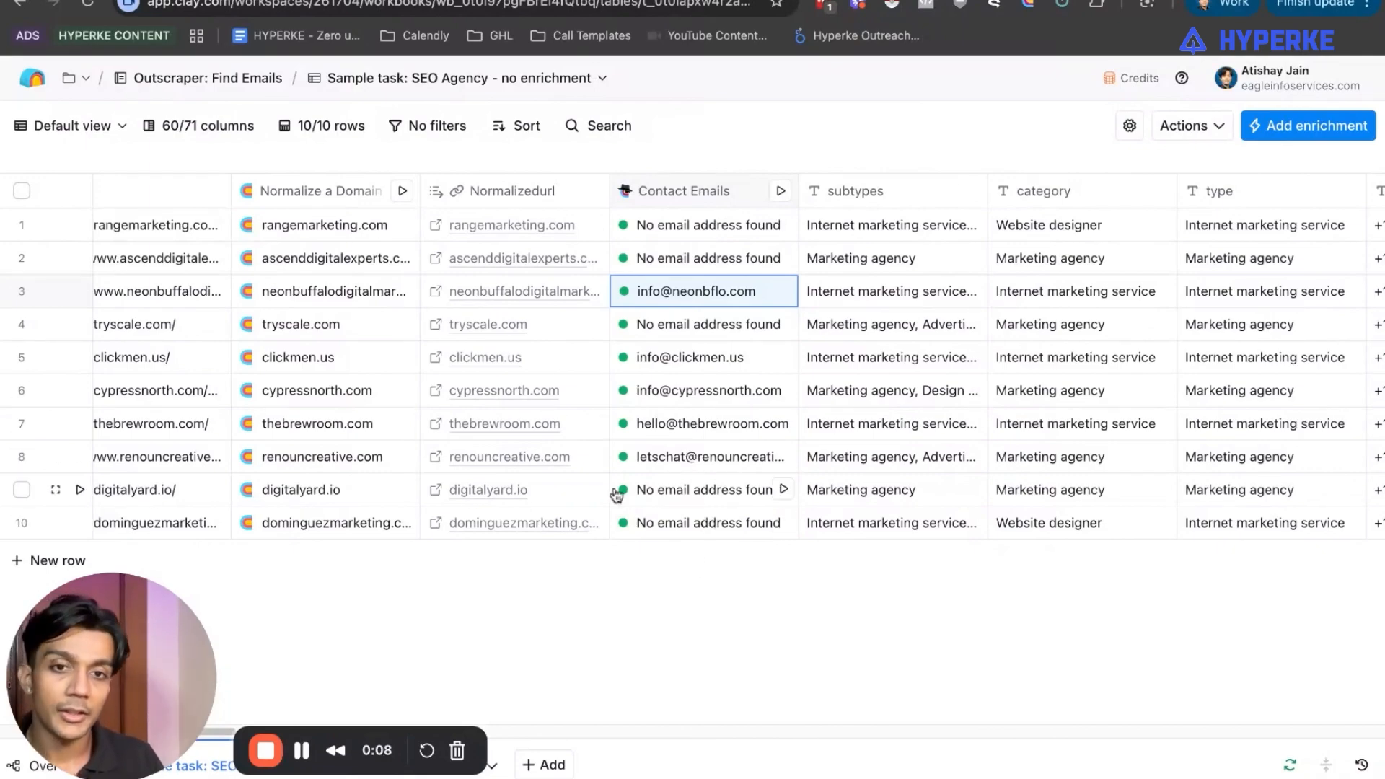
Open the digitalyard.io and dominguezmarketing.com websites from the table and look for a contact email on their homepages
left_click(435, 495)
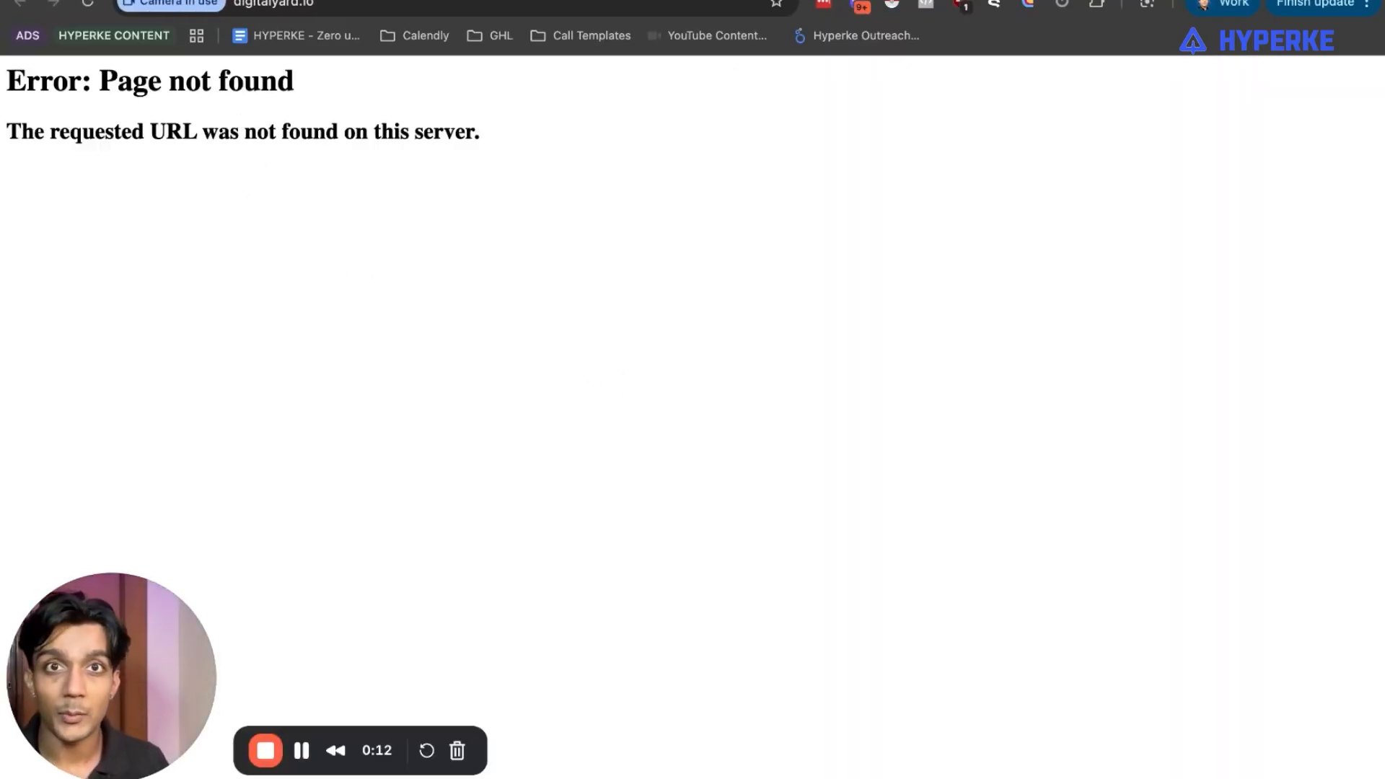
key("super+w")
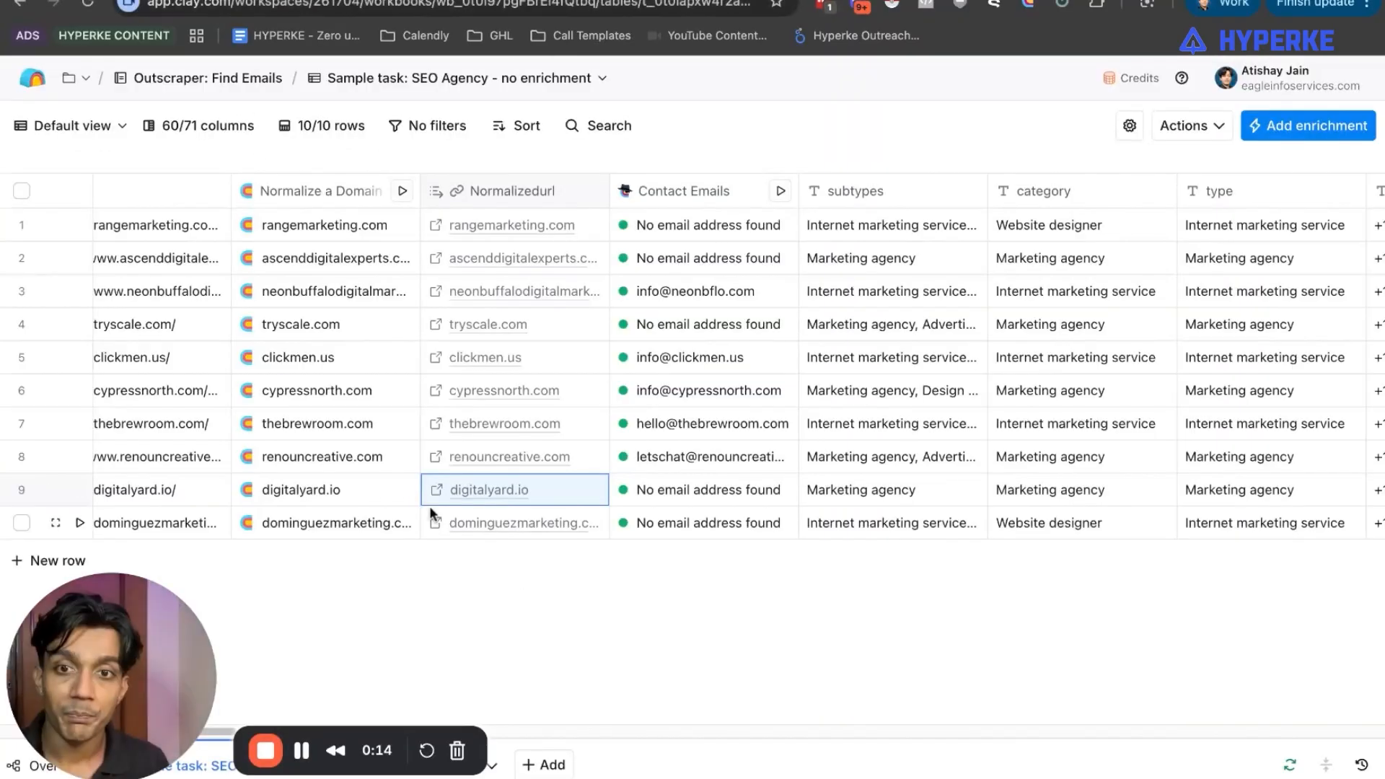
left_click(508, 527)
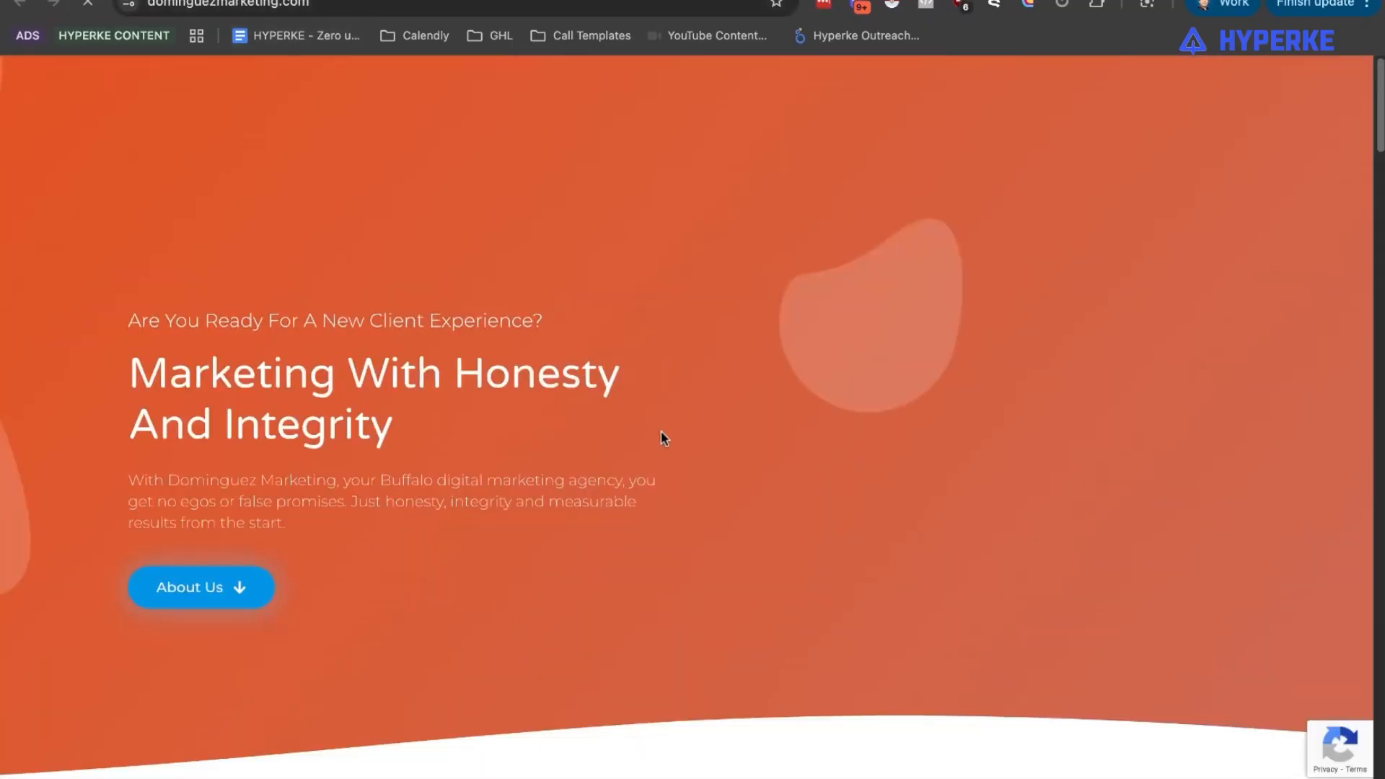
scroll(662, 434, "down", 10)
scroll(662, 434, "up", 10)
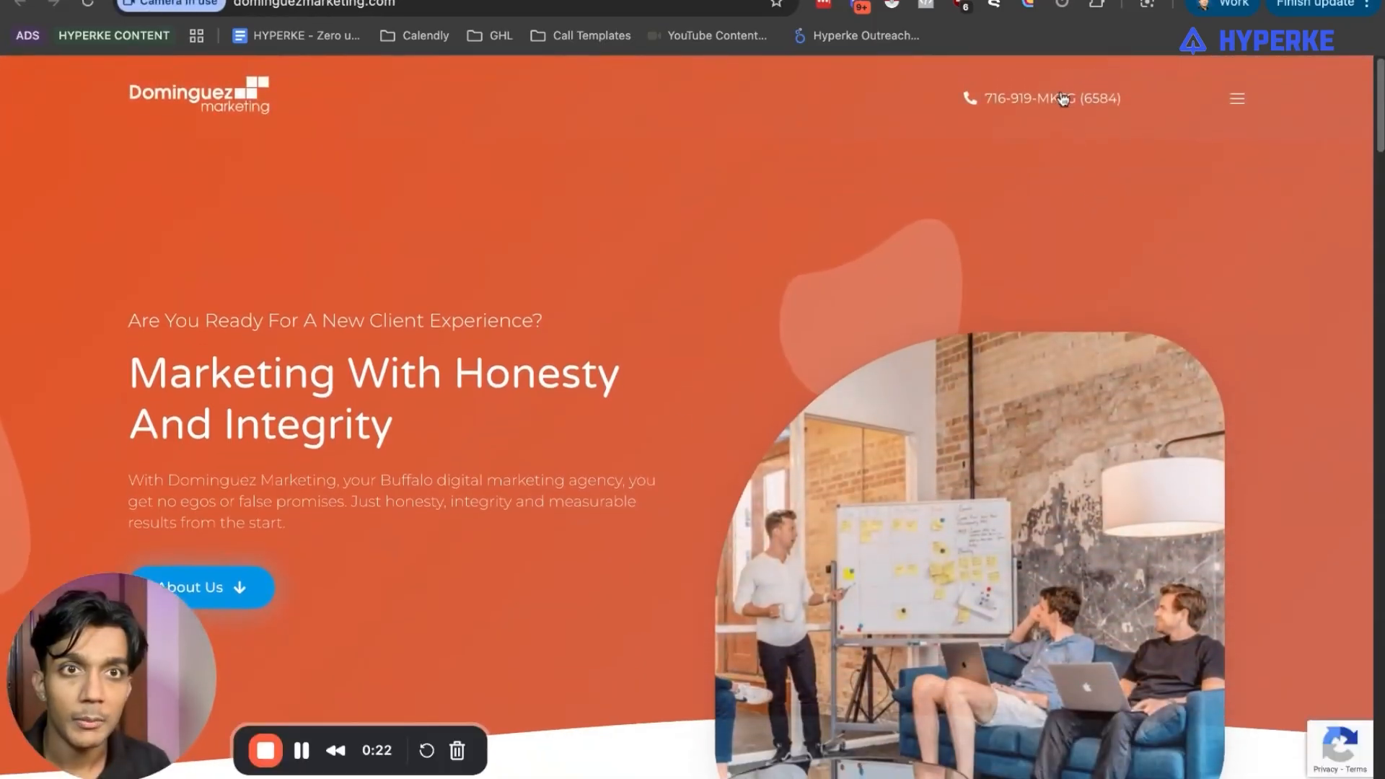
Check the Dominguez Marketing contact page, homepage and footers for an email address, and return to the Clay table
left_click(1237, 99)
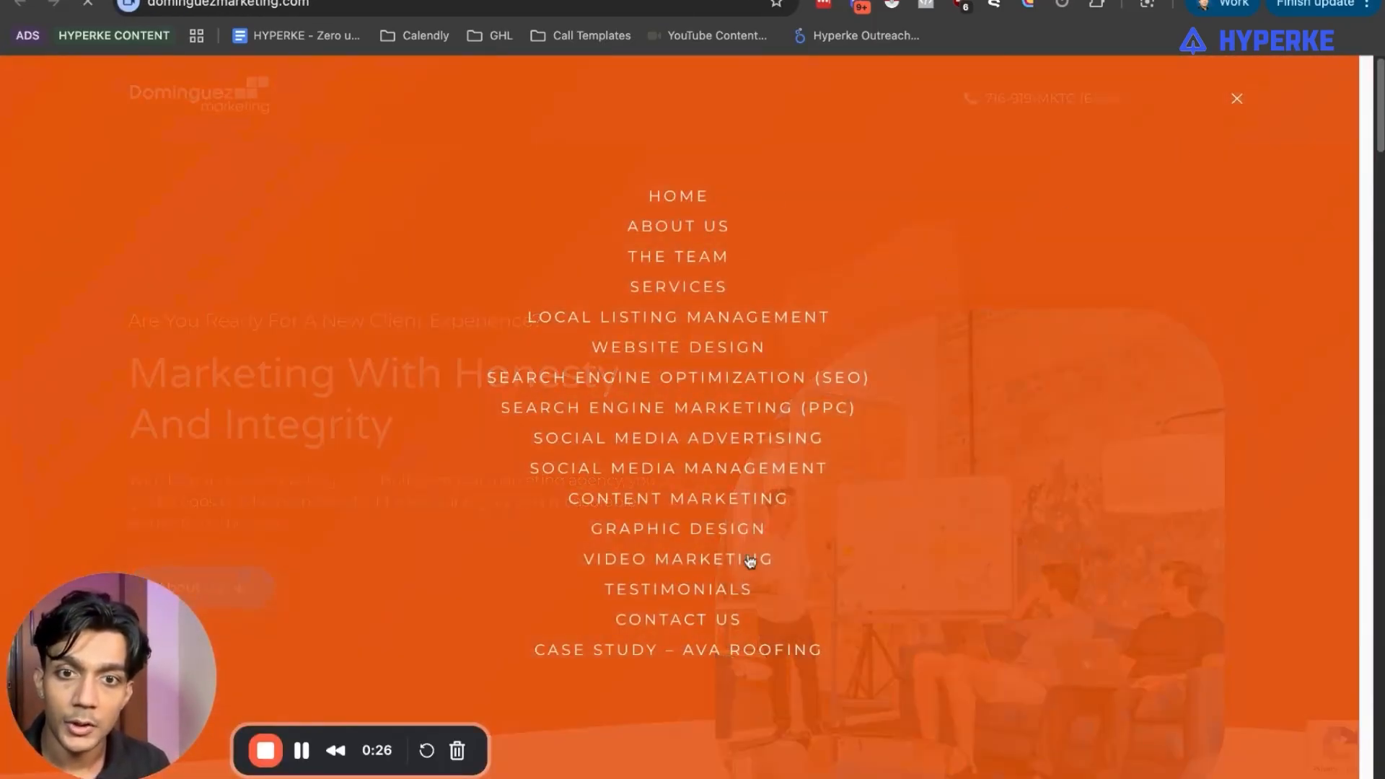
left_click(686, 619)
scroll(668, 619, "down", 6)
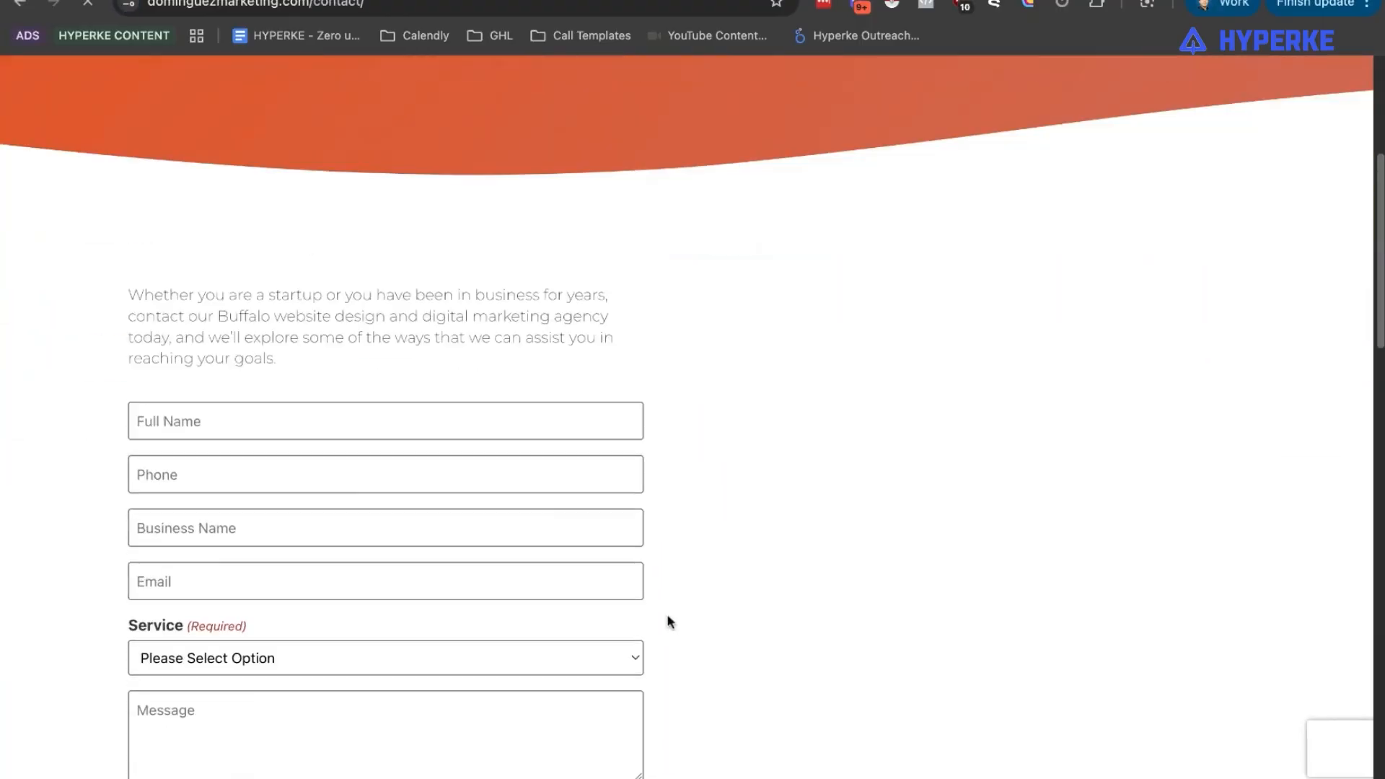
scroll(668, 622, "down", 15)
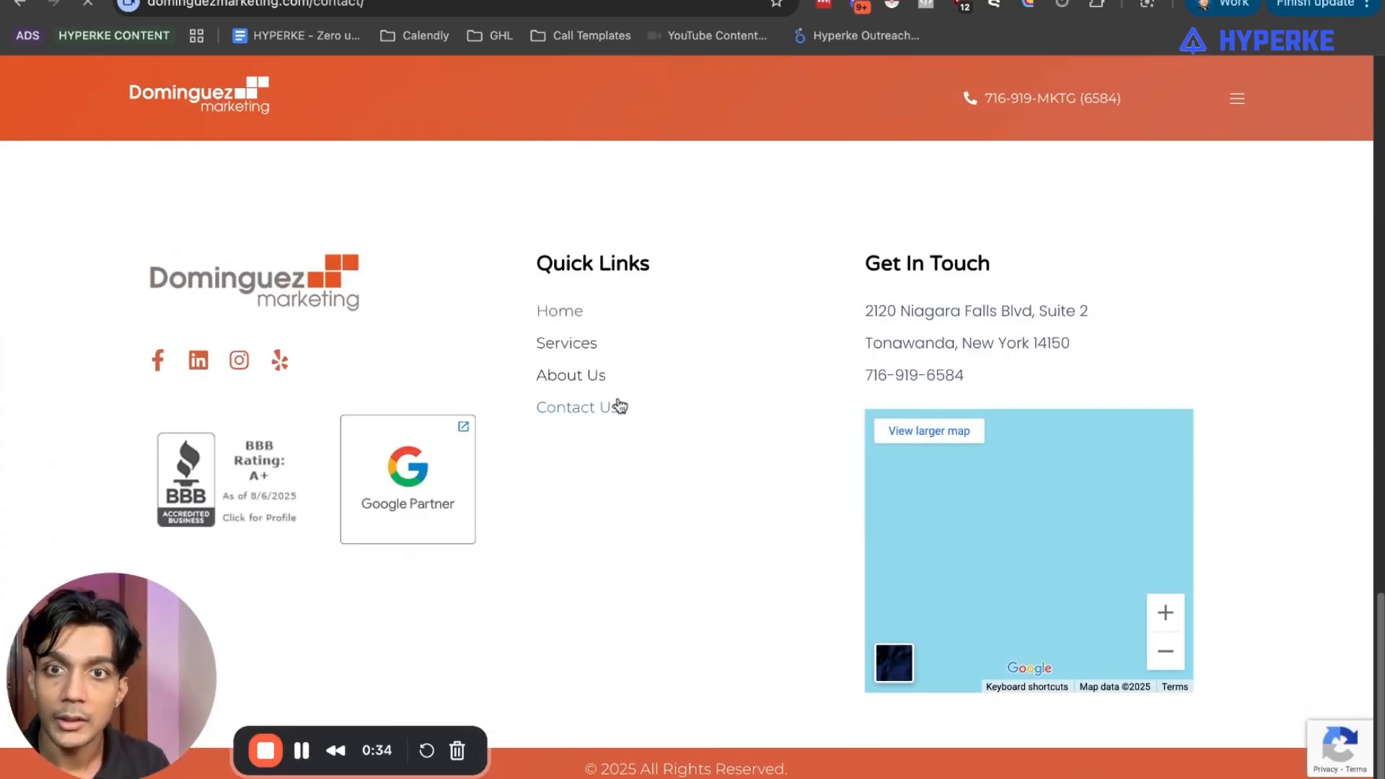
scroll(588, 470, "down", 15)
scroll(588, 472, "down", 3)
scroll(520, 548, "down", 10)
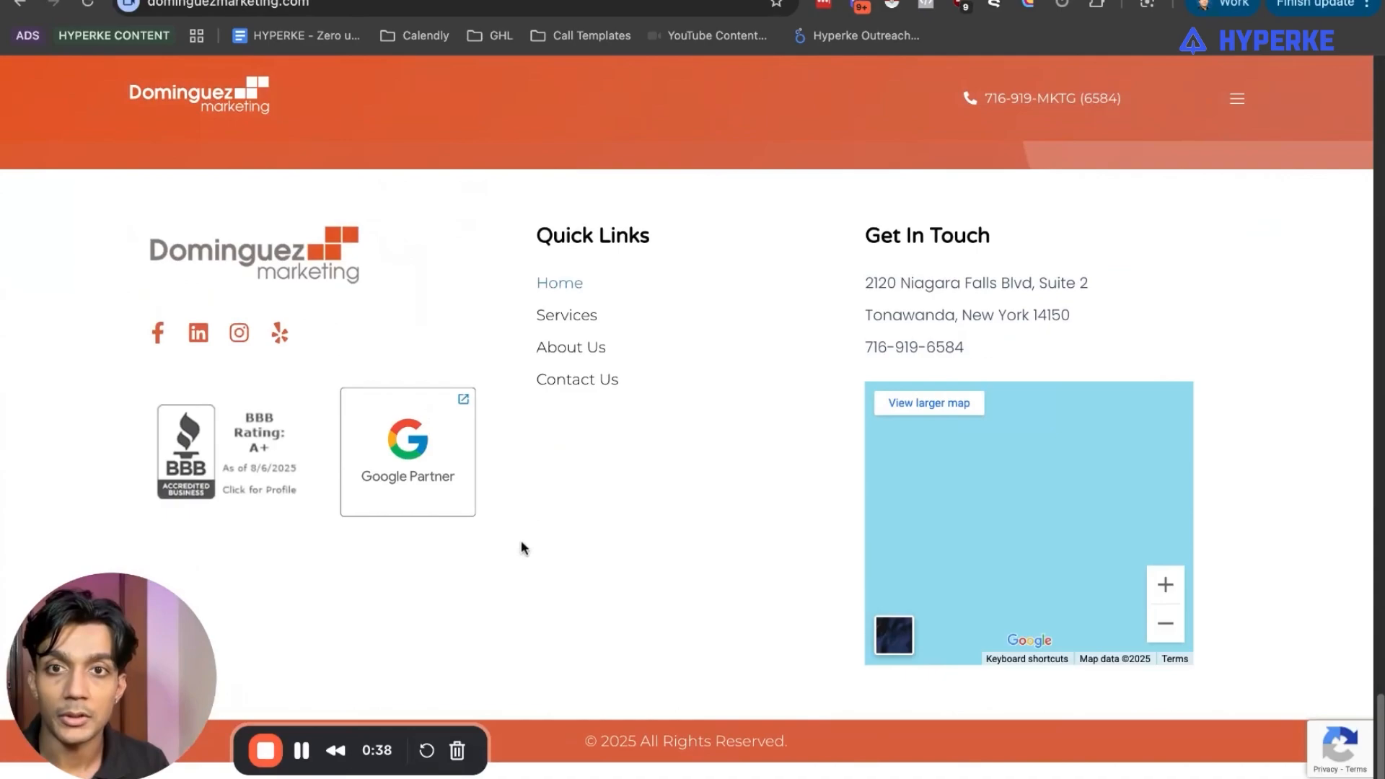
scroll(617, 517, "up", 10)
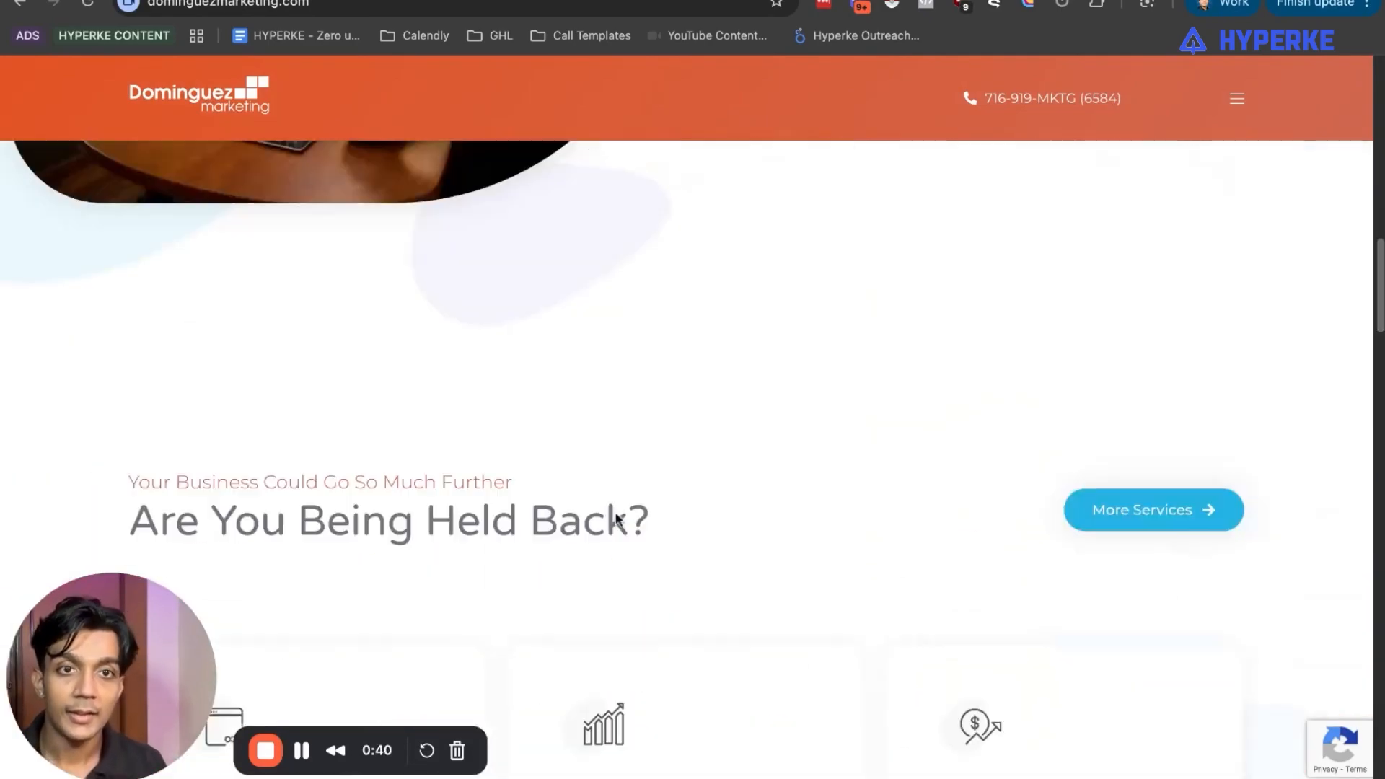
scroll(617, 516, "up", 10)
left_click(507, 1)
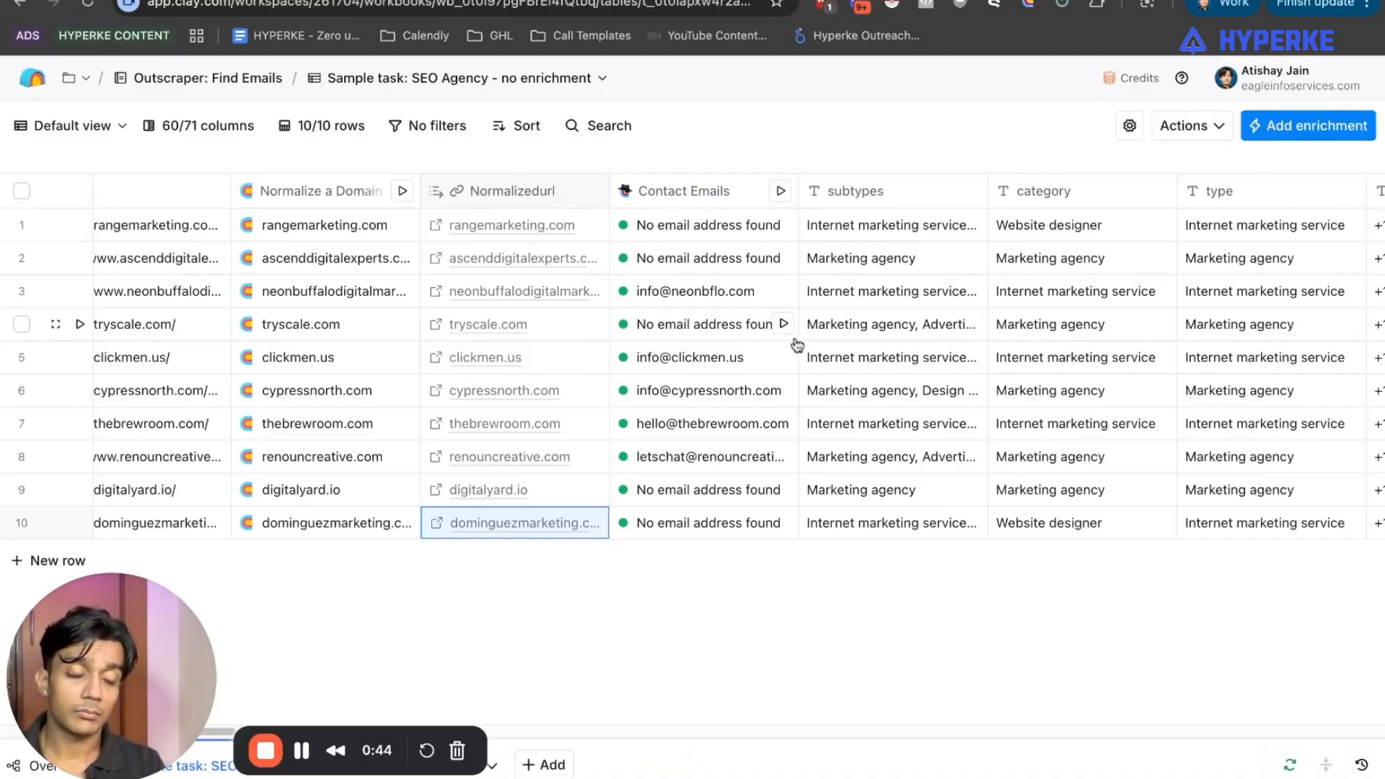
Examine the Contact Emails cell details for Renoun Creative, theBREWROOM and Neon Buffalo Digital Marketing, and look across the table's columns
left_click(692, 465)
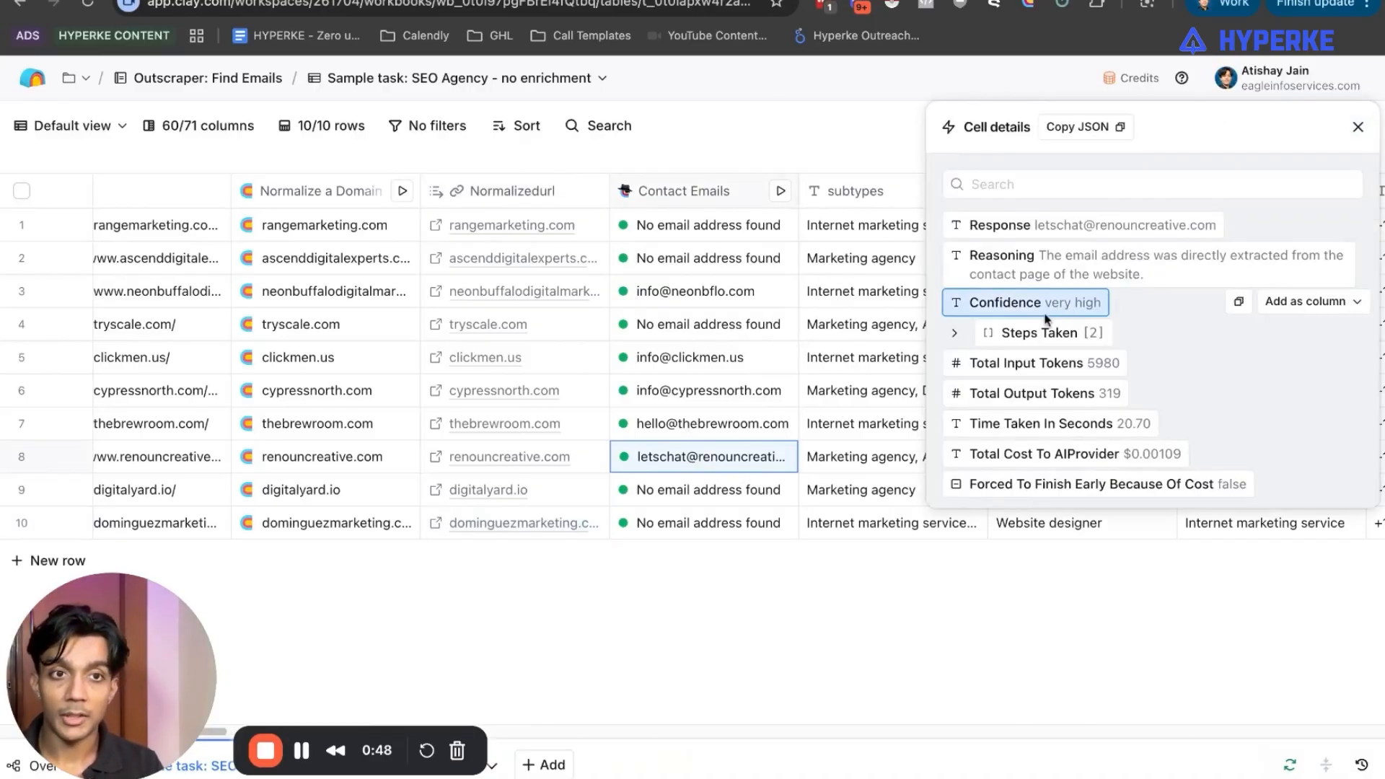
left_click(1357, 129)
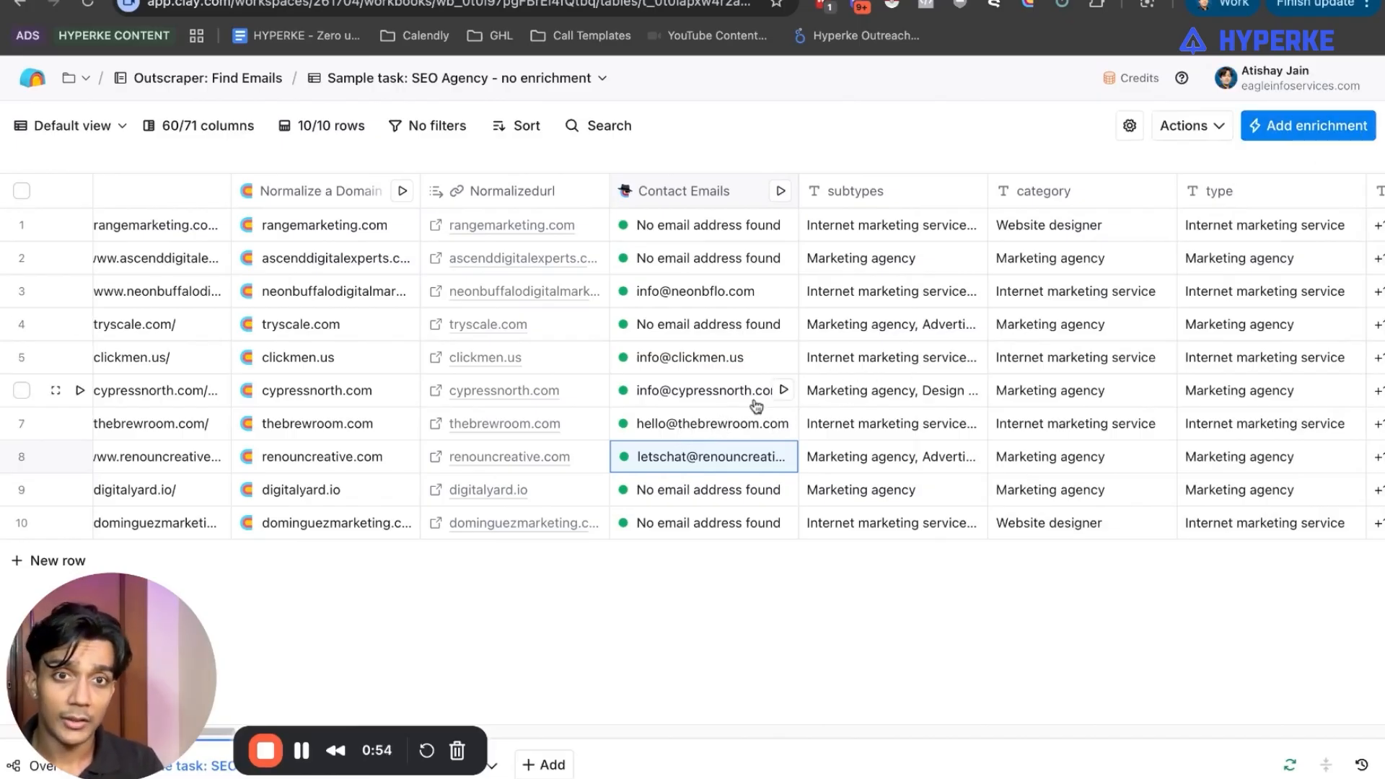
left_click(683, 422)
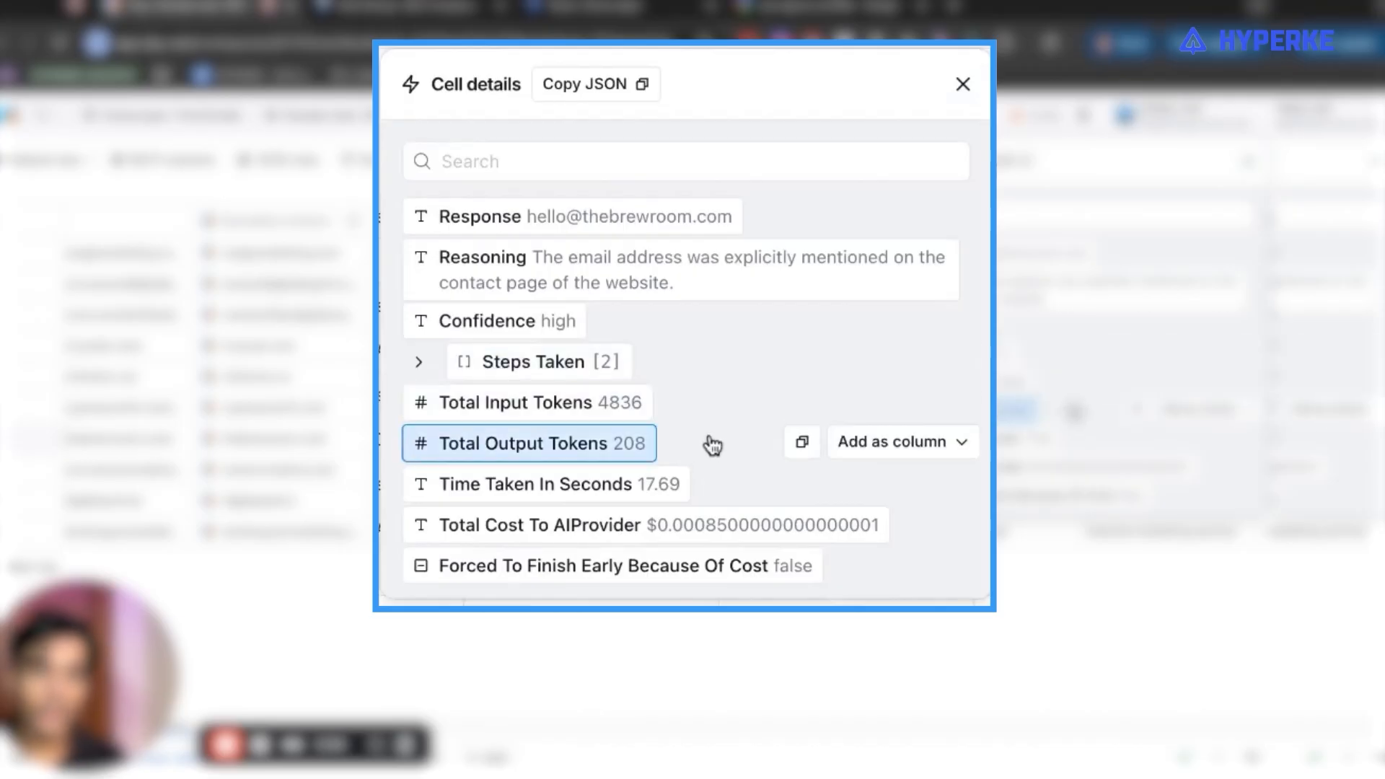
left_click(686, 314)
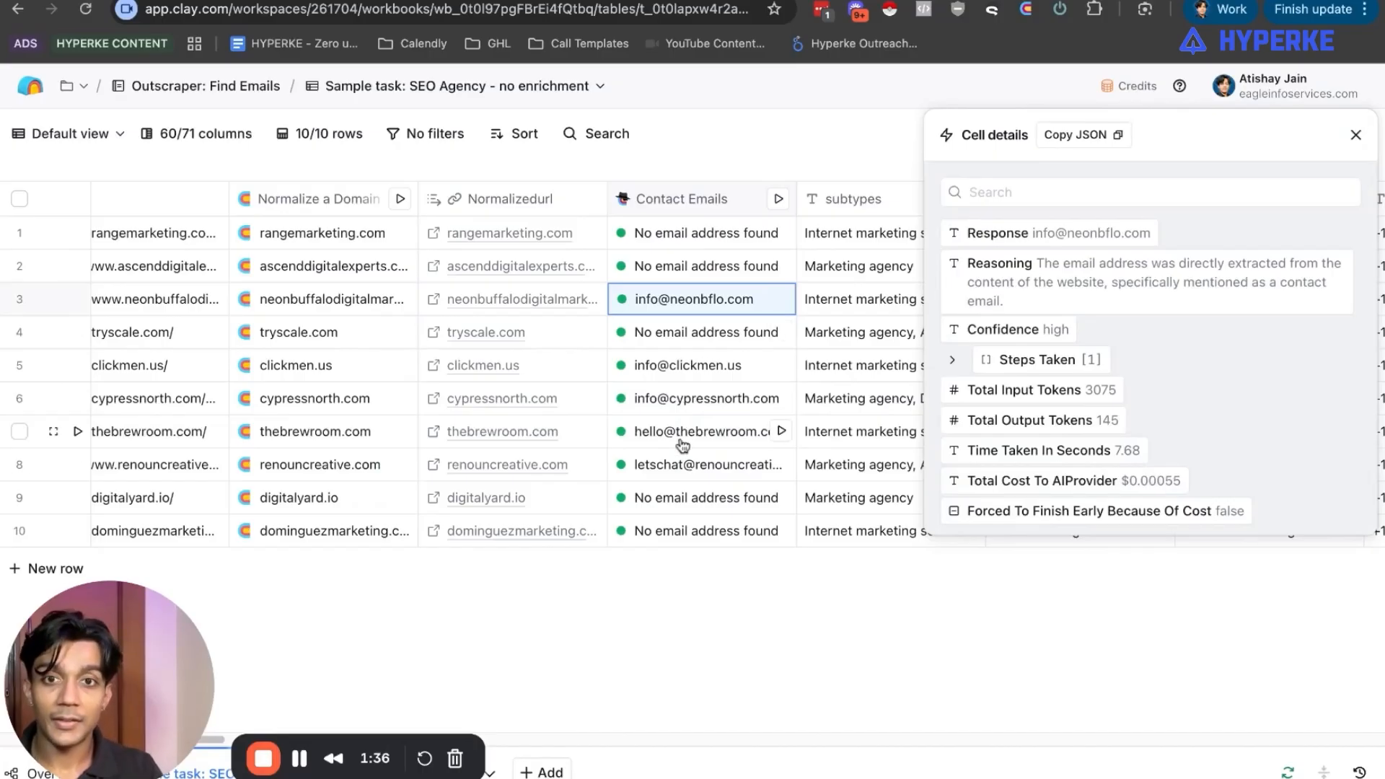
scroll(682, 446, "right", 2)
scroll(682, 446, "right", 10)
scroll(547, 431, "left", 10)
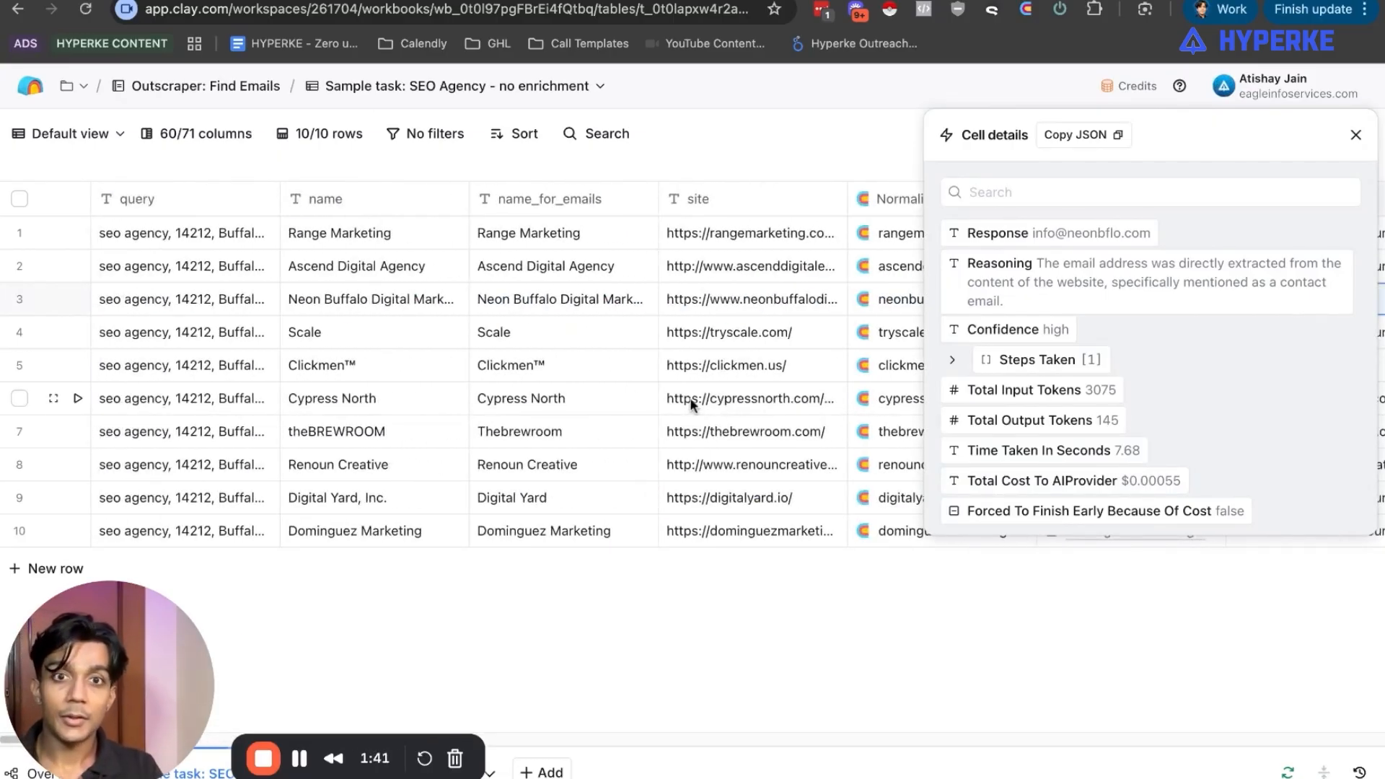
scroll(587, 390, "right", 5)
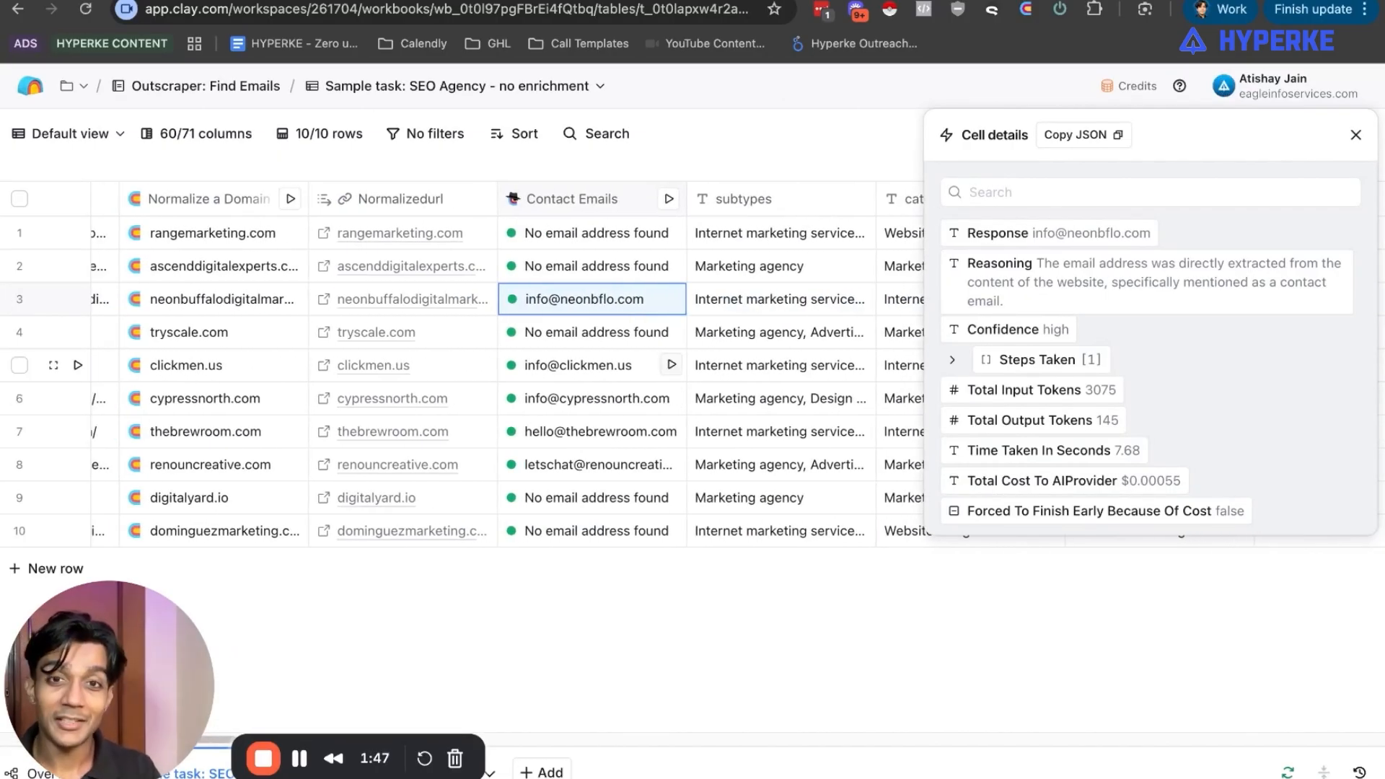